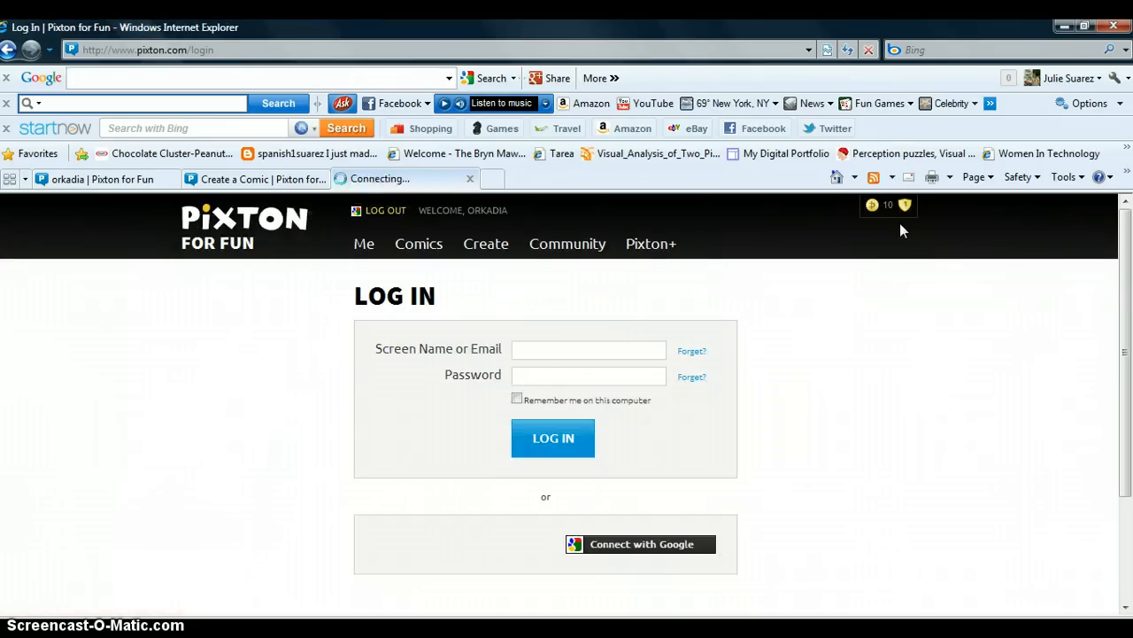
Step: Start creating a new comic in the Sunday Funny format
left_click(423, 208)
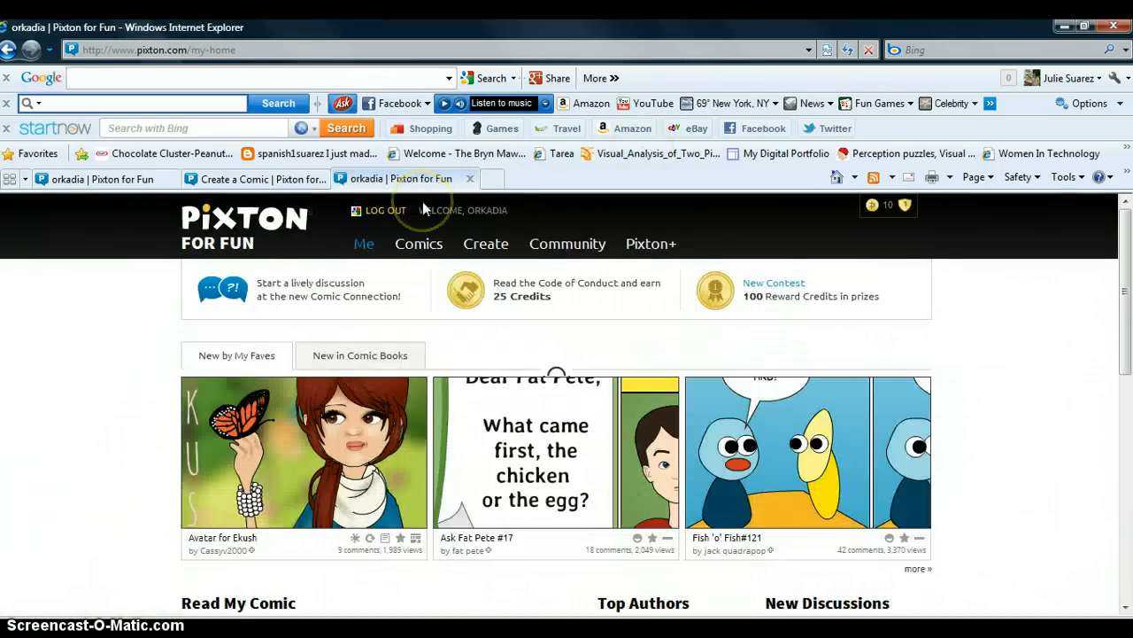
left_click(1042, 400)
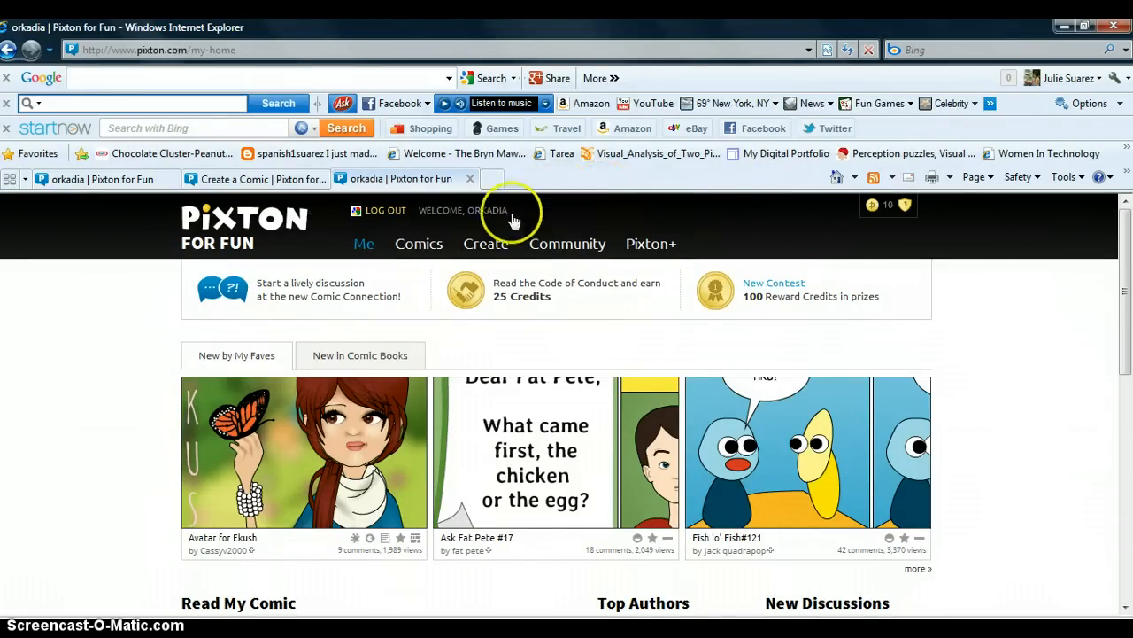
mouse_move(487, 248)
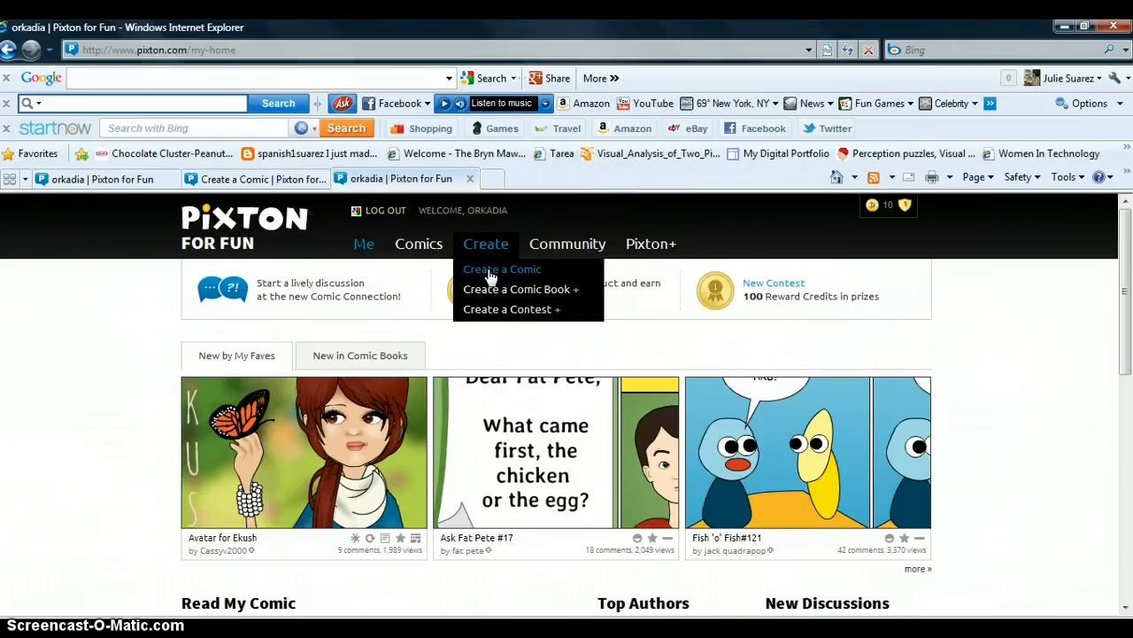
left_click(489, 275)
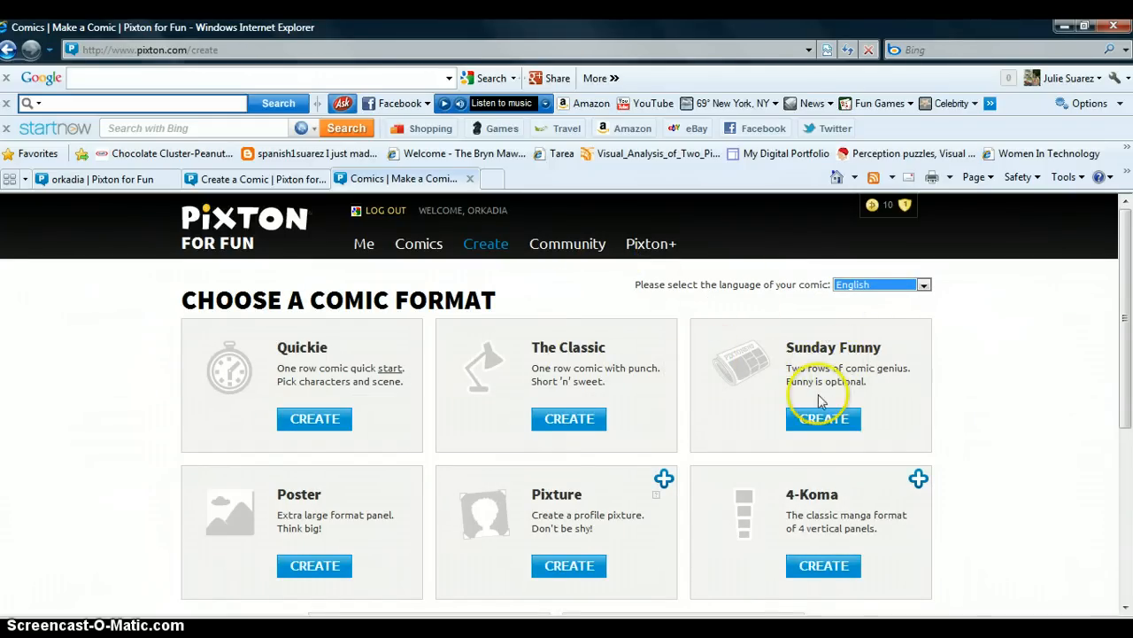
left_click(826, 421)
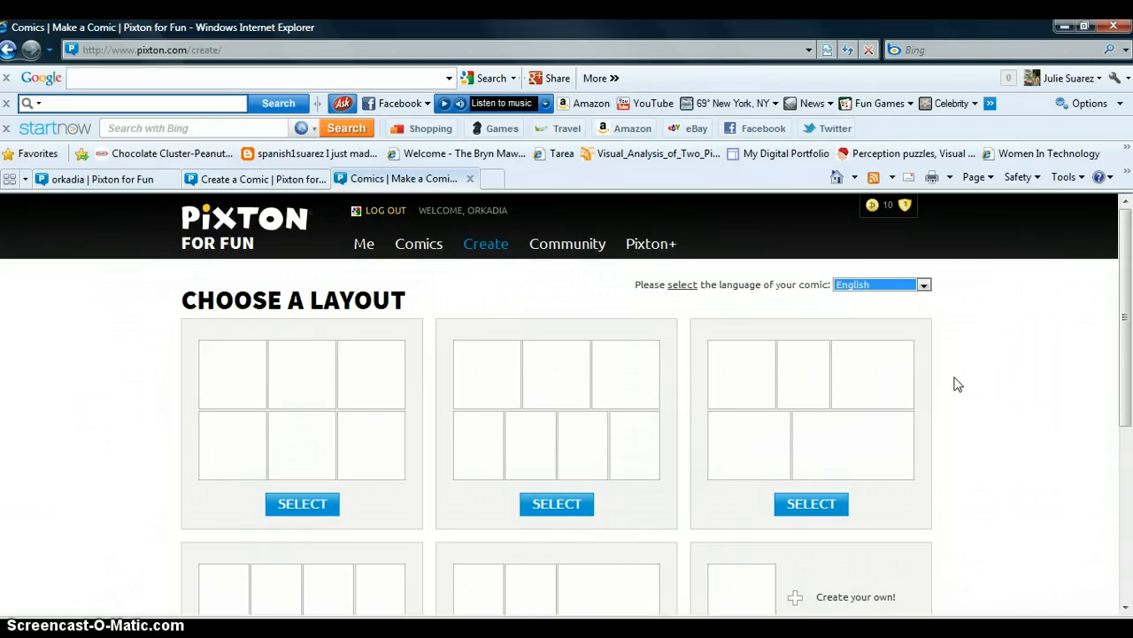
Step: Choose the layout with two rows of three equal panels
scroll(960, 389, "down", 3)
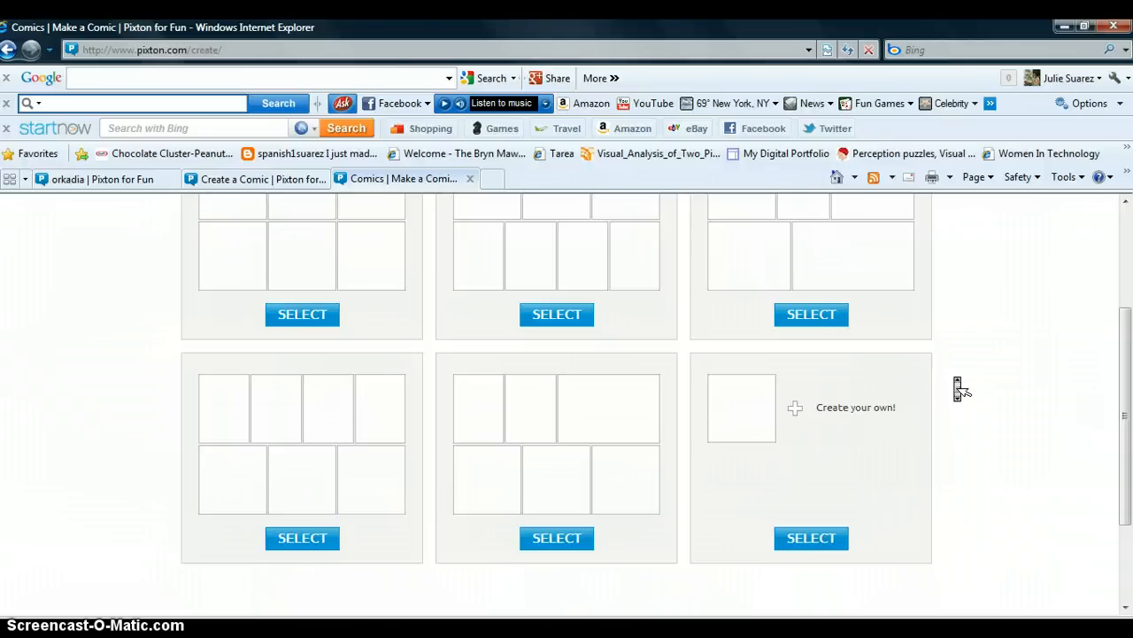
scroll(961, 390, "down", 1)
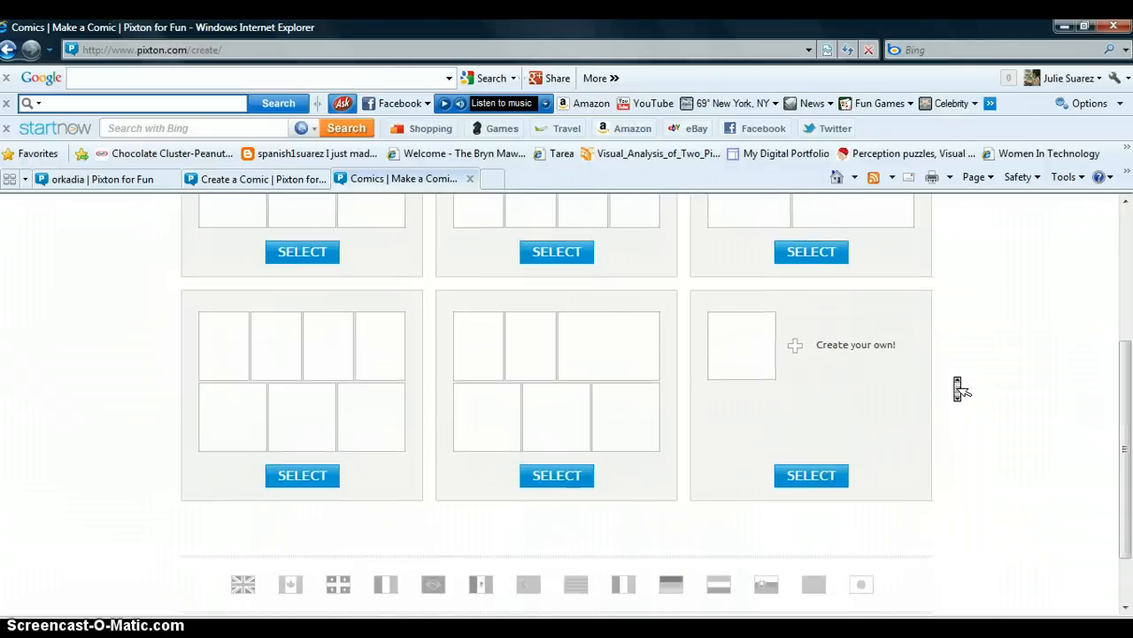
scroll(961, 390, "up", 2)
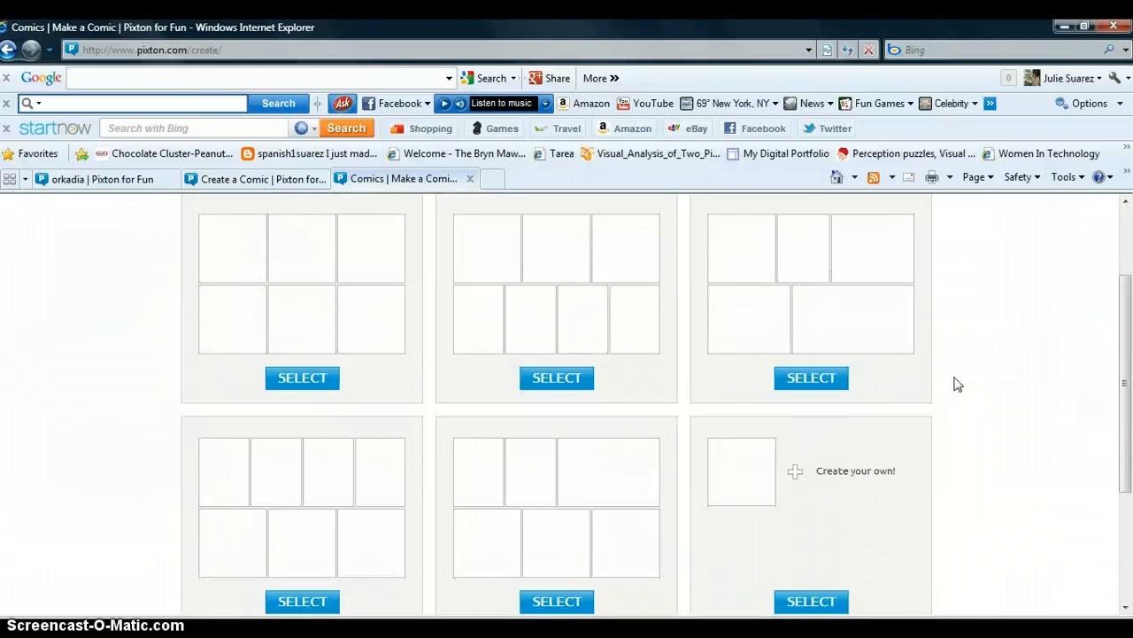
left_click(302, 379)
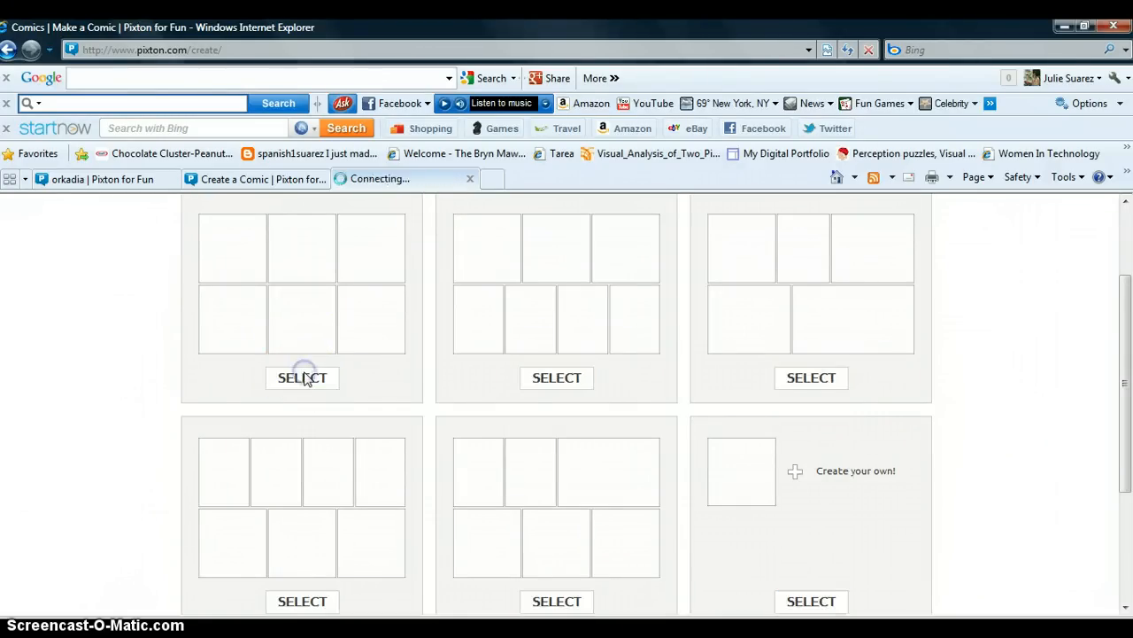
left_click(276, 180)
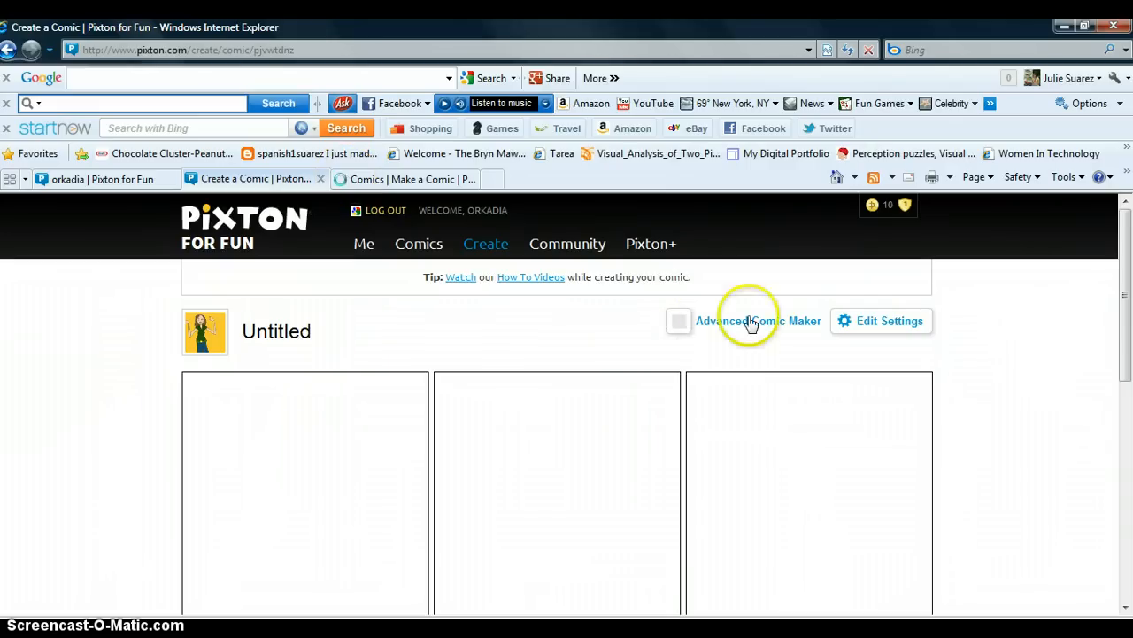
Step: Title the comic "Jugar al futbol."
scroll(1027, 399, "down", 4)
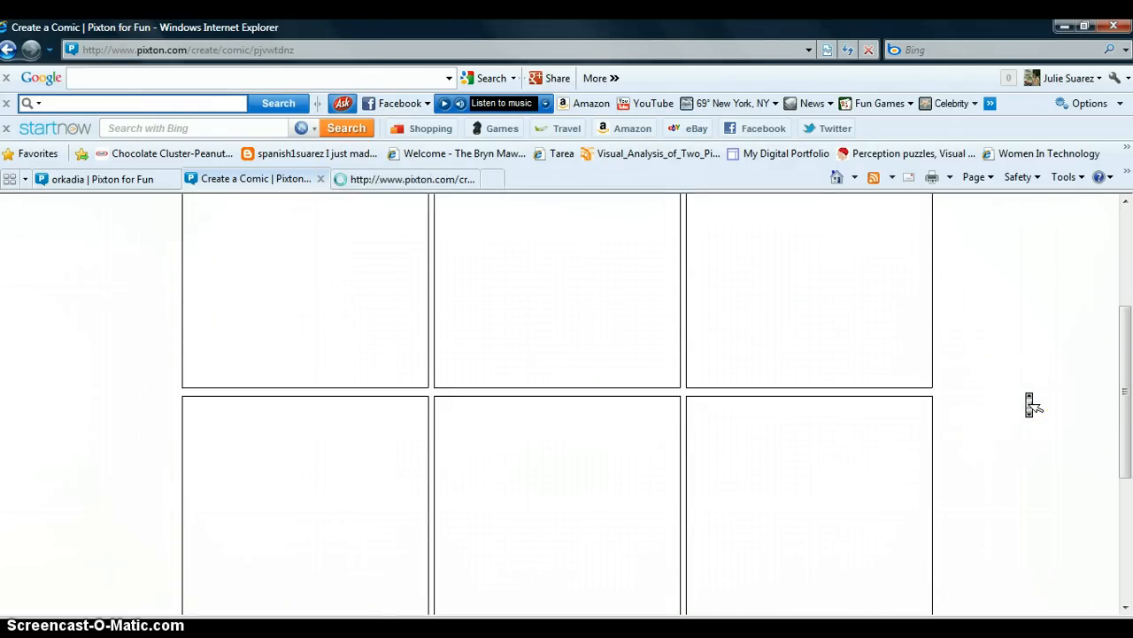
scroll(1031, 404, "up", 3)
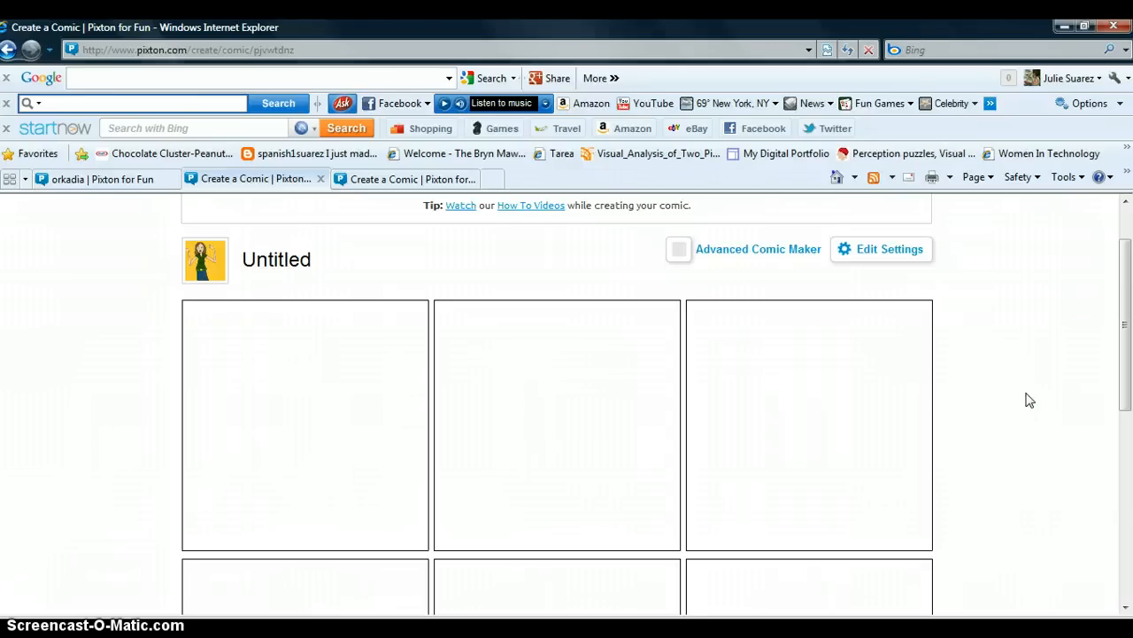
left_click(302, 282)
left_click(299, 257)
type("Jugar al futbol...")
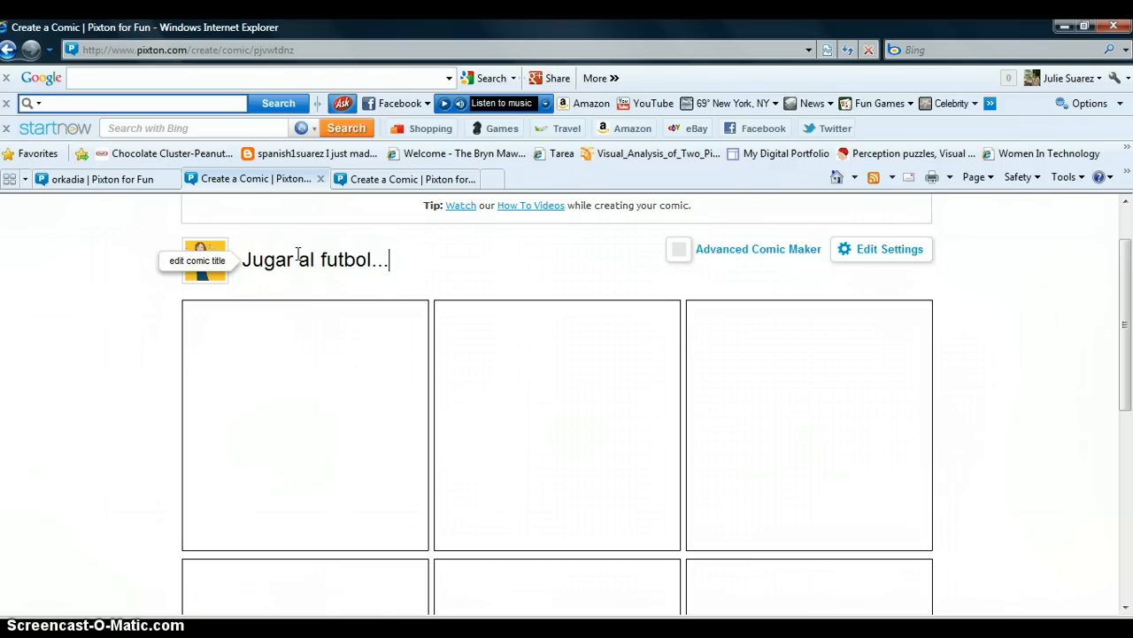
Step: Add the brown-haired female character to the first panel and move her up toward its center
left_click(331, 303)
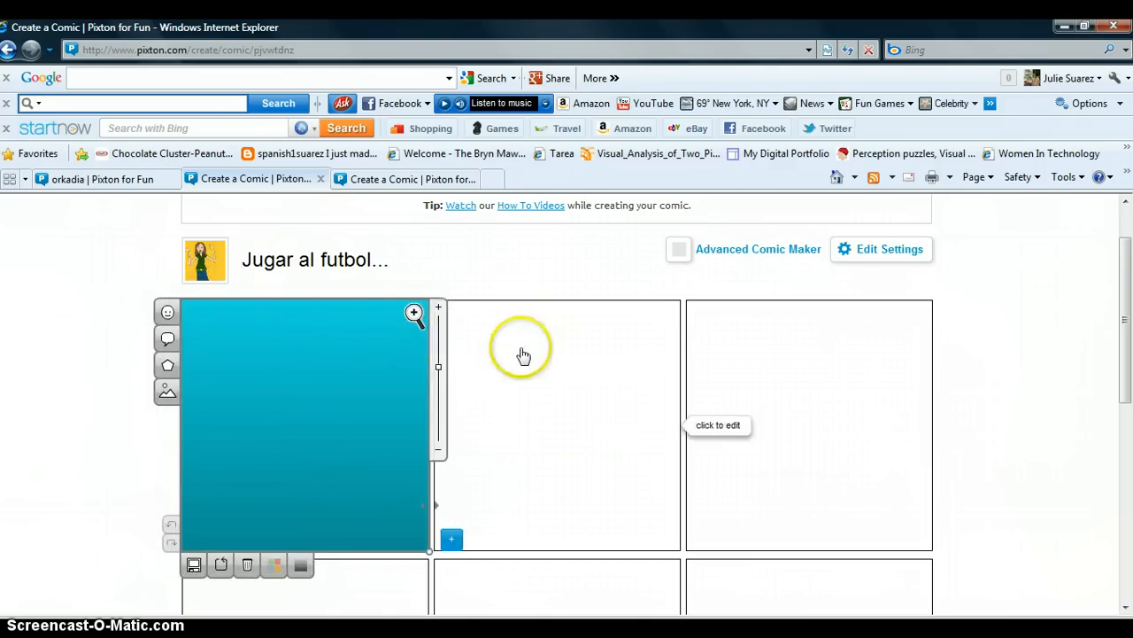
left_click(167, 312)
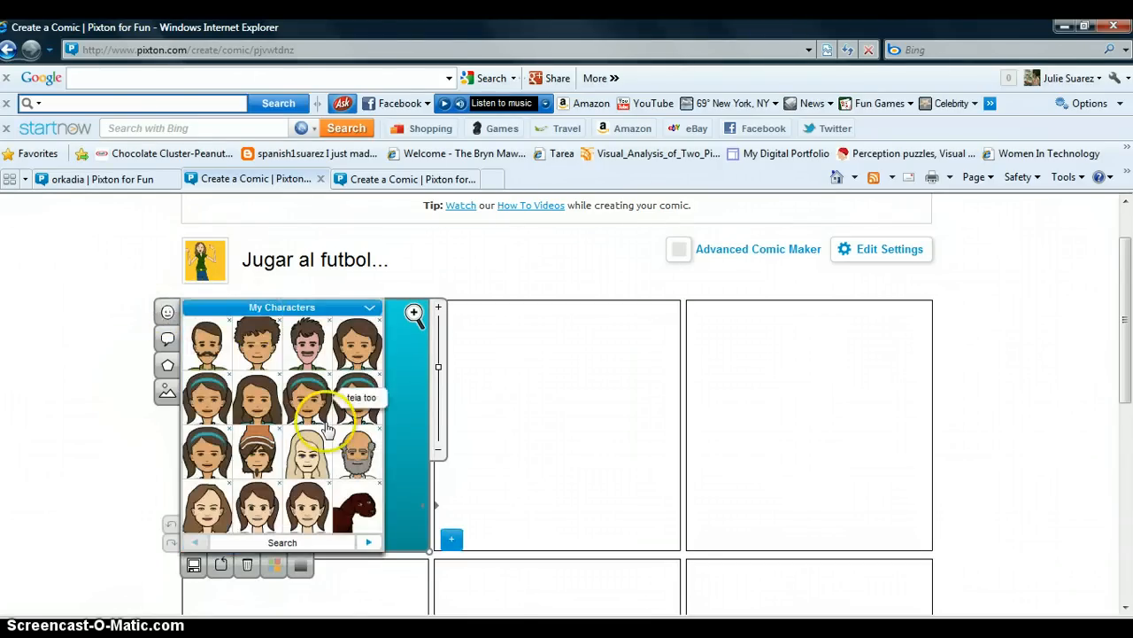
left_click(369, 541)
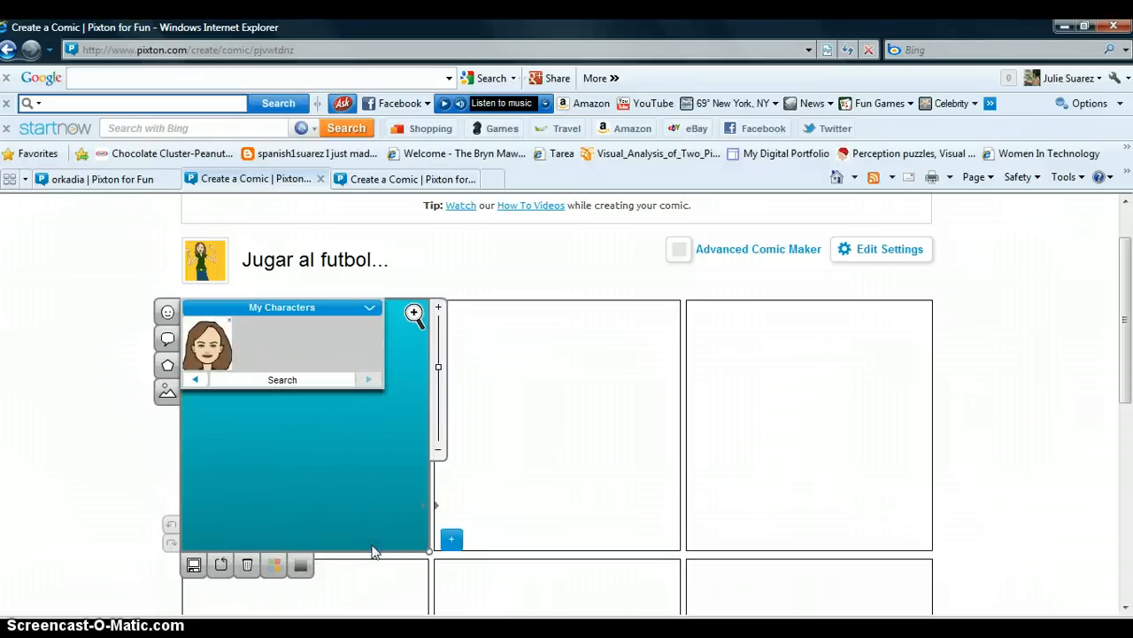
left_click(196, 379)
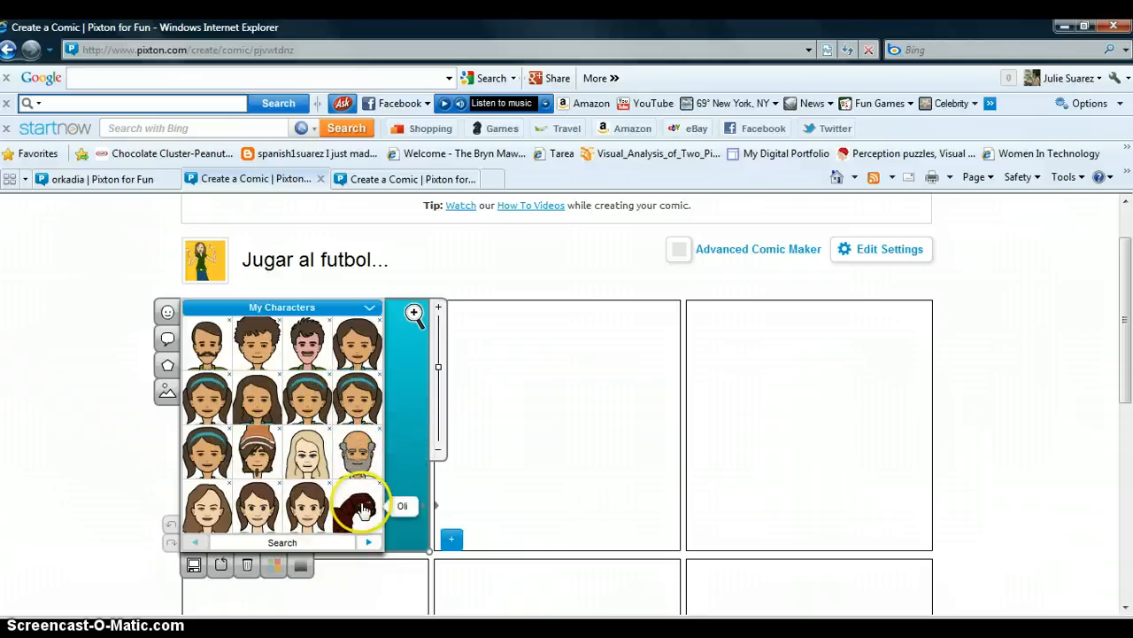
left_click(370, 542)
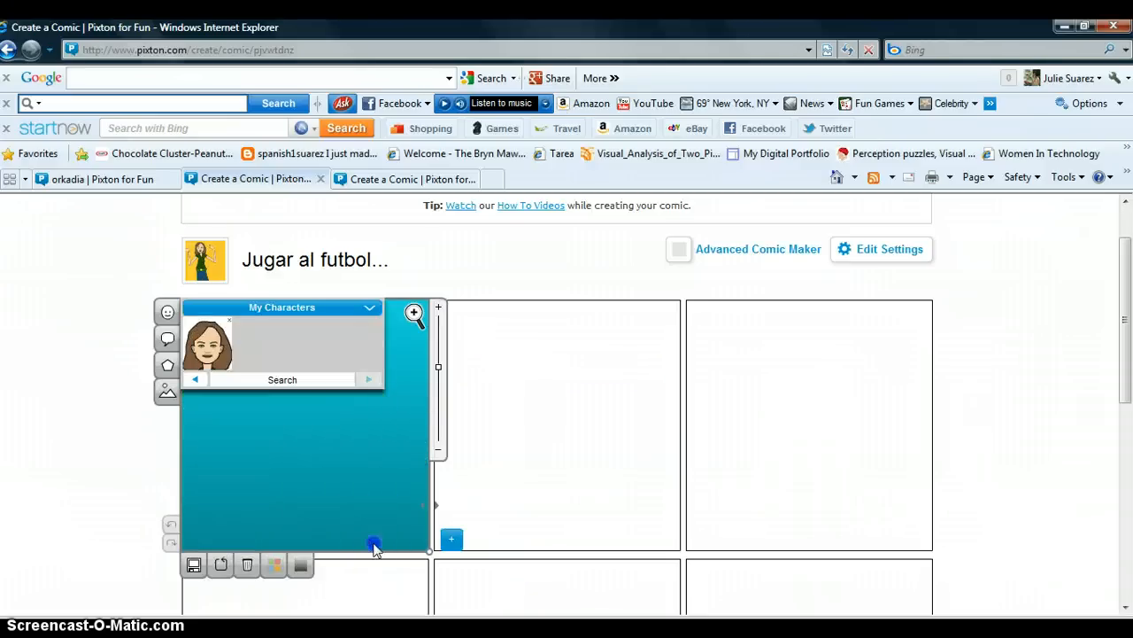
left_click(207, 347)
left_click(301, 450)
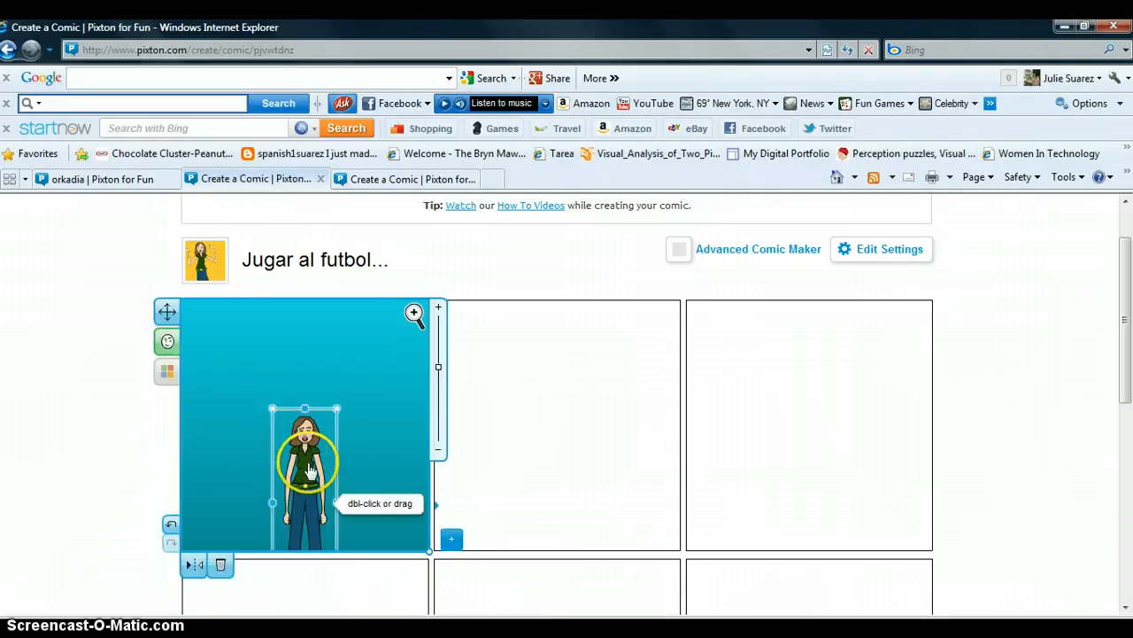
left_click_drag(309, 469, 298, 411)
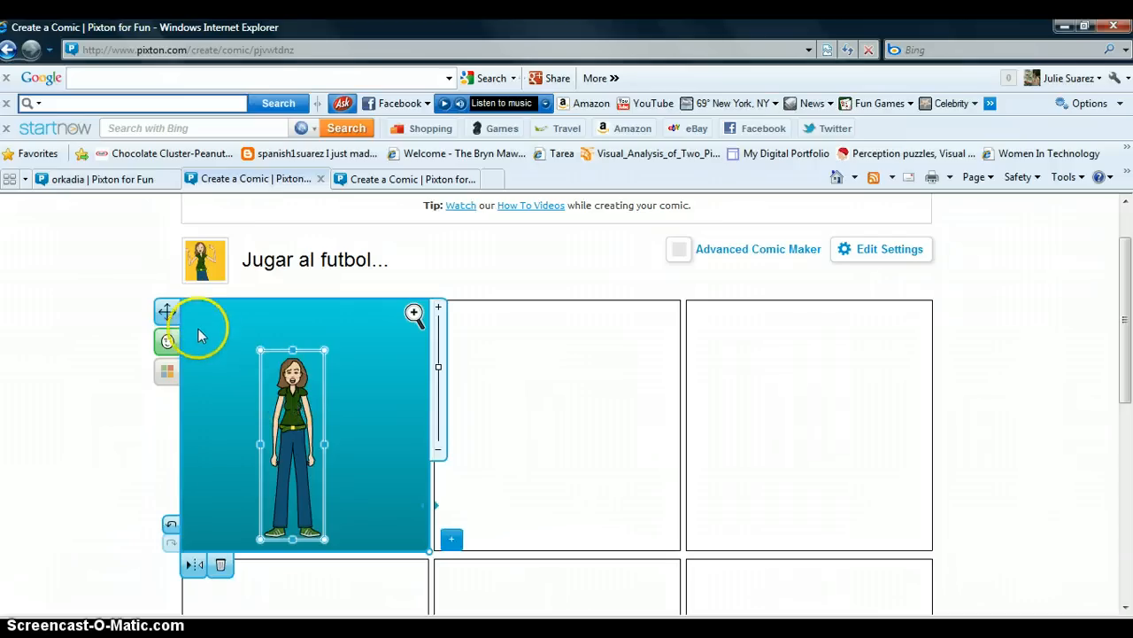
Step: Set the character's facial expression to thrilled
left_click(168, 343)
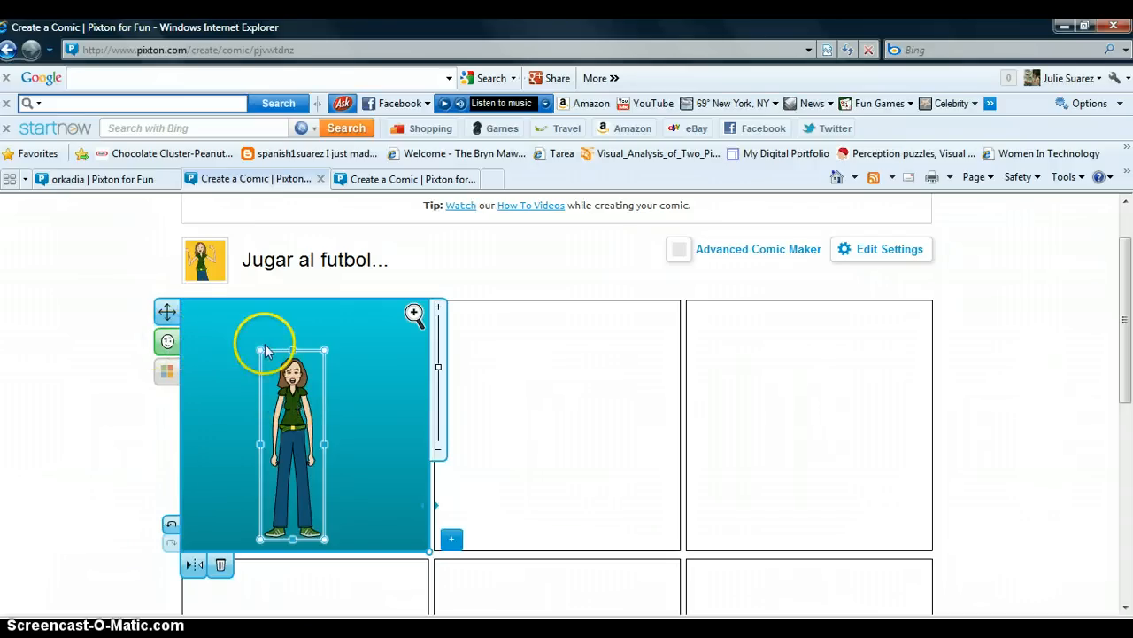
left_click_drag(326, 357, 287, 349)
left_click_drag(247, 284, 303, 350)
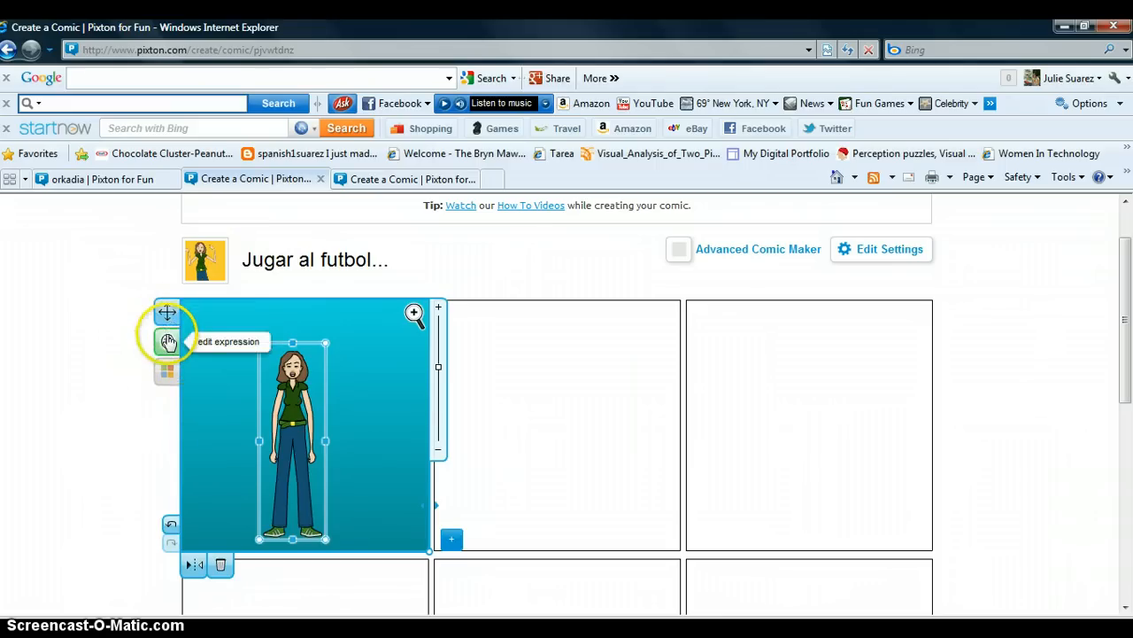
left_click(167, 342)
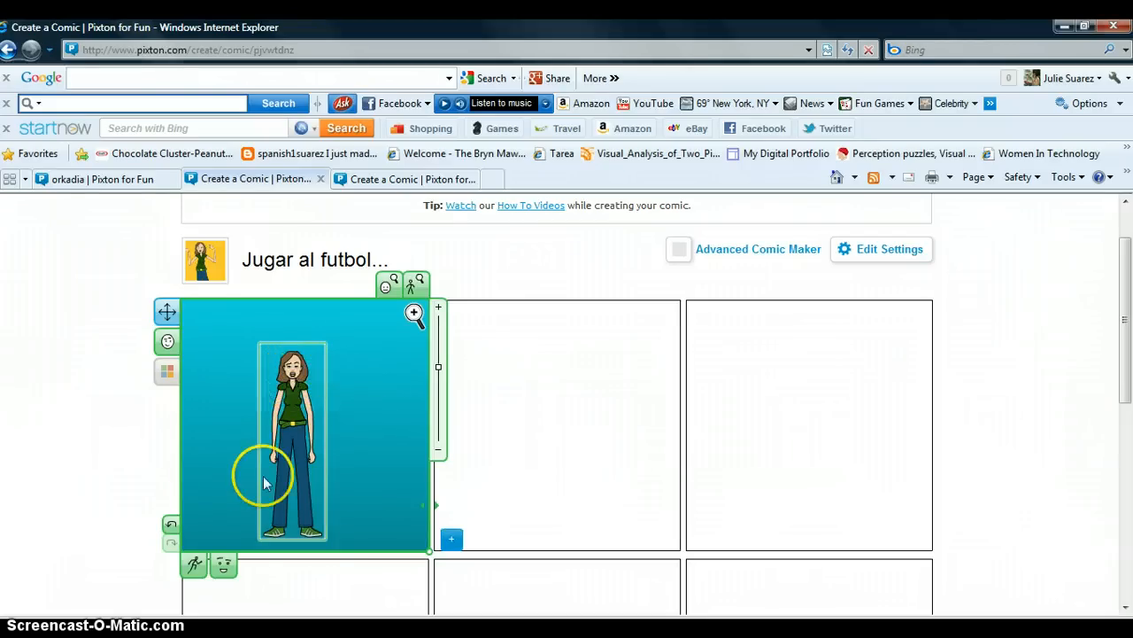
left_click(230, 566)
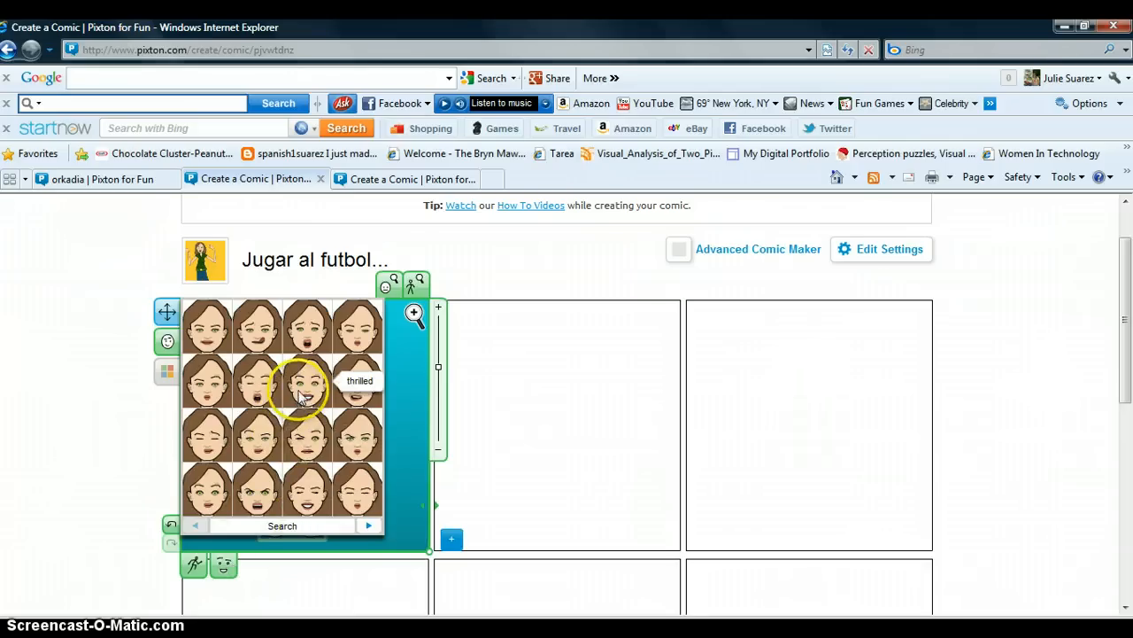
left_click(301, 397)
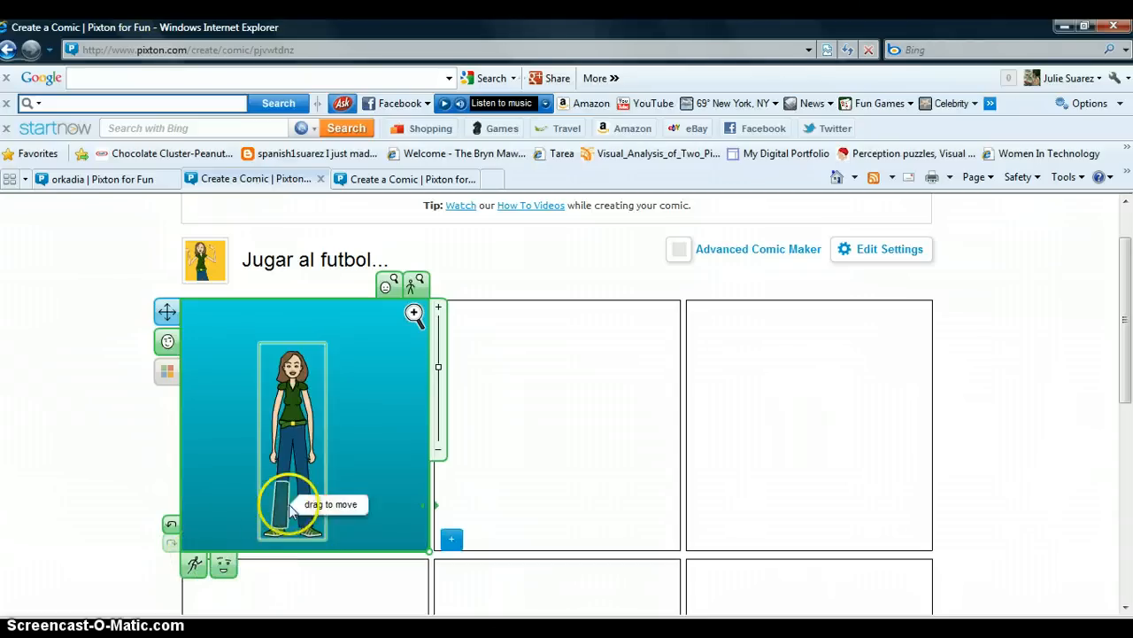
Step: Pose the character manually by raising one leg and one arm
left_click_drag(297, 503, 342, 472)
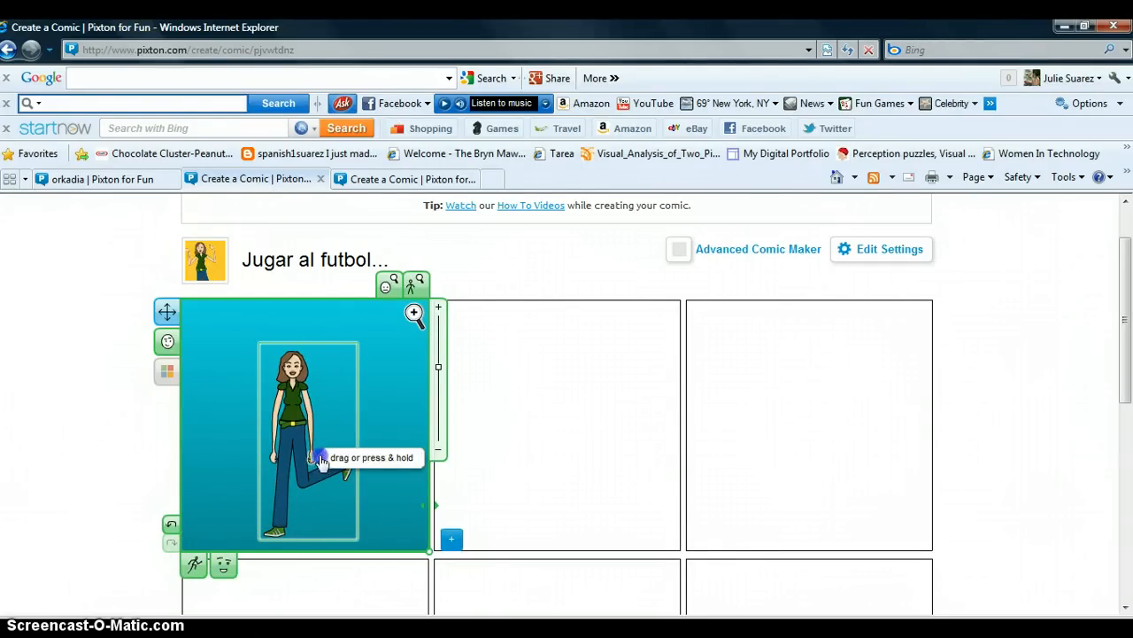
left_click_drag(321, 431, 326, 392)
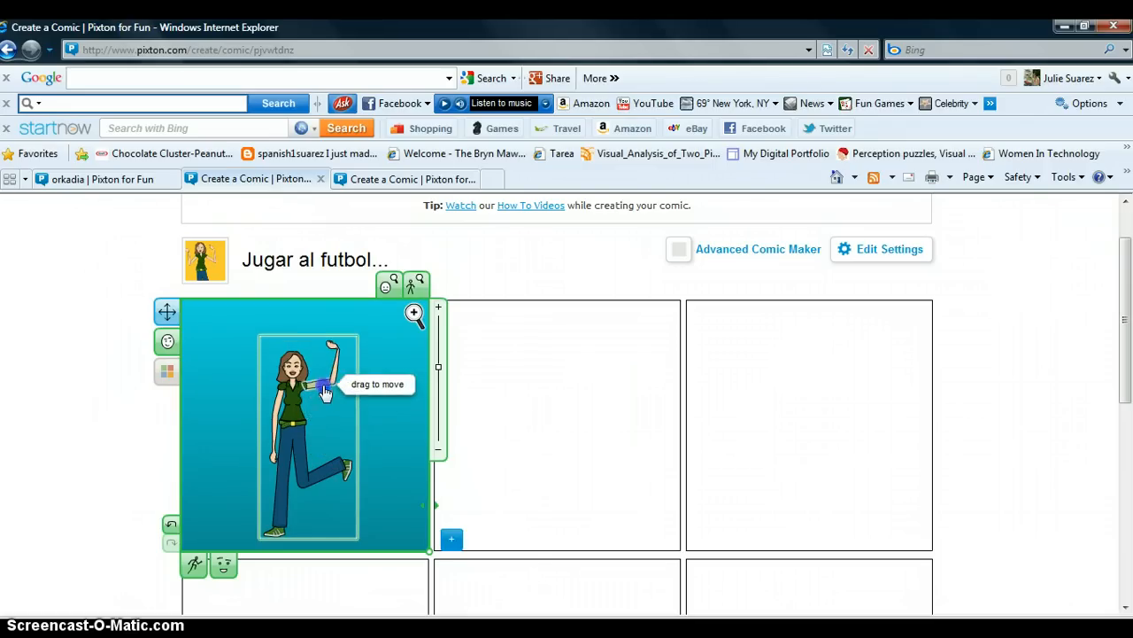
left_click_drag(332, 347, 343, 348)
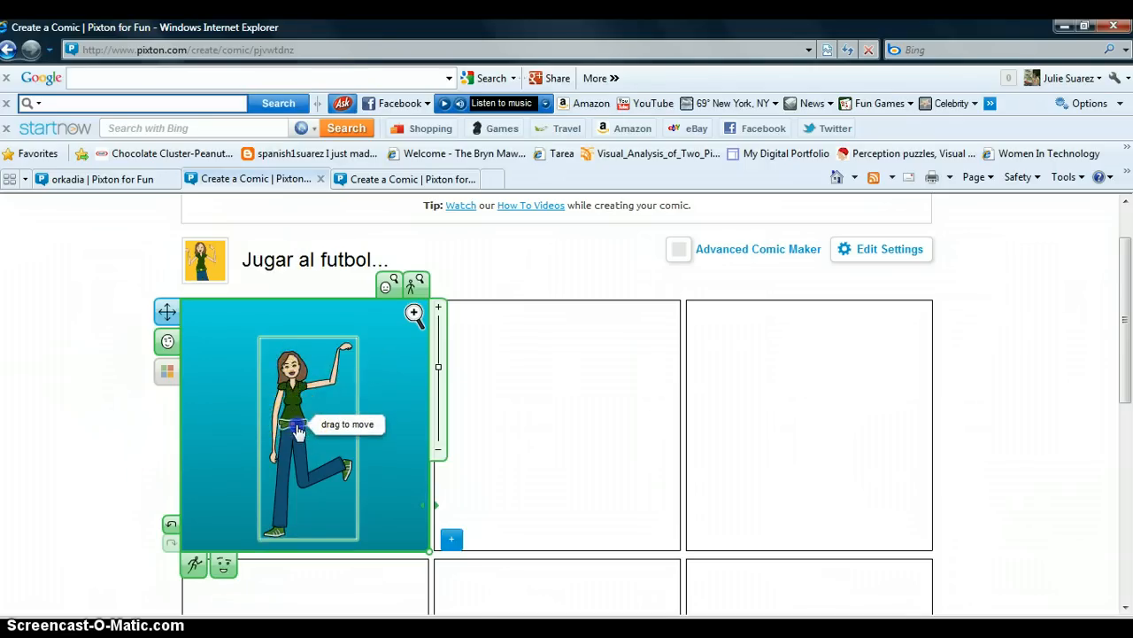
mouse_move(295, 428)
left_mouse_down()
mouse_move(288, 438)
mouse_move(301, 429)
left_mouse_up()
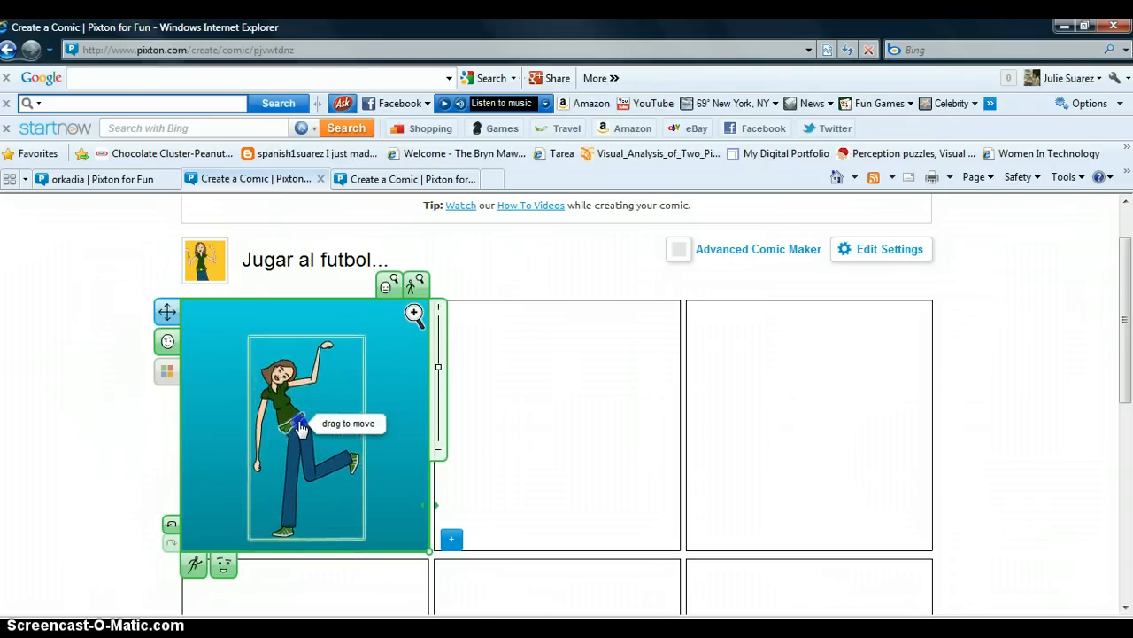
Step: Apply a running preset pose to the character
left_click(195, 567)
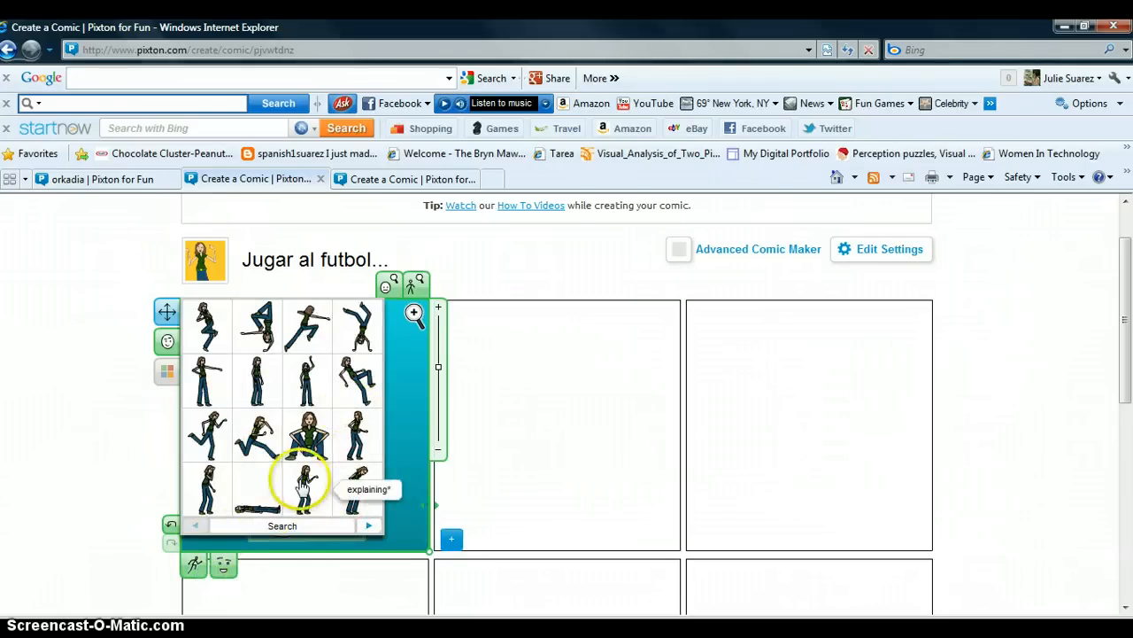
left_click(211, 439)
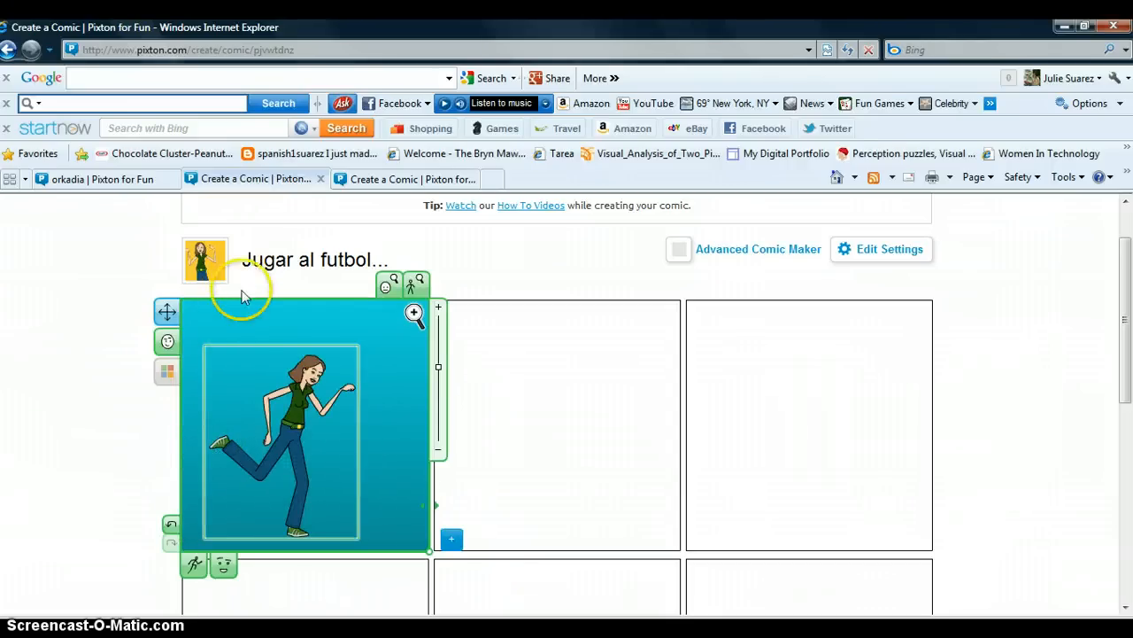
Step: Recolor the character's shirt pink and her hair blond
left_click(168, 371)
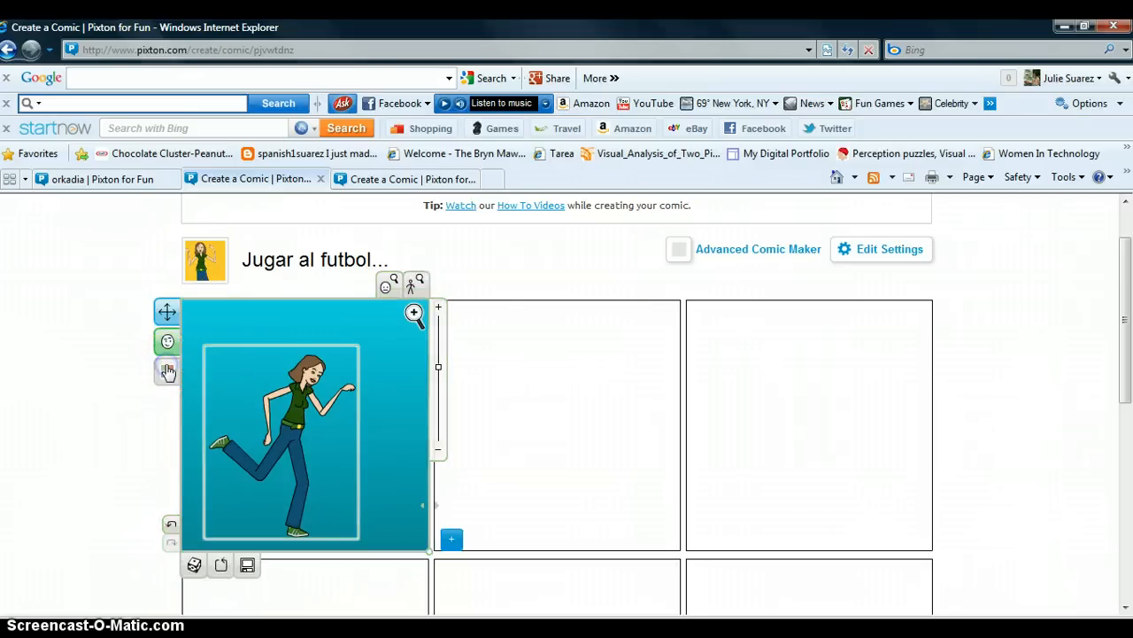
left_click(295, 418)
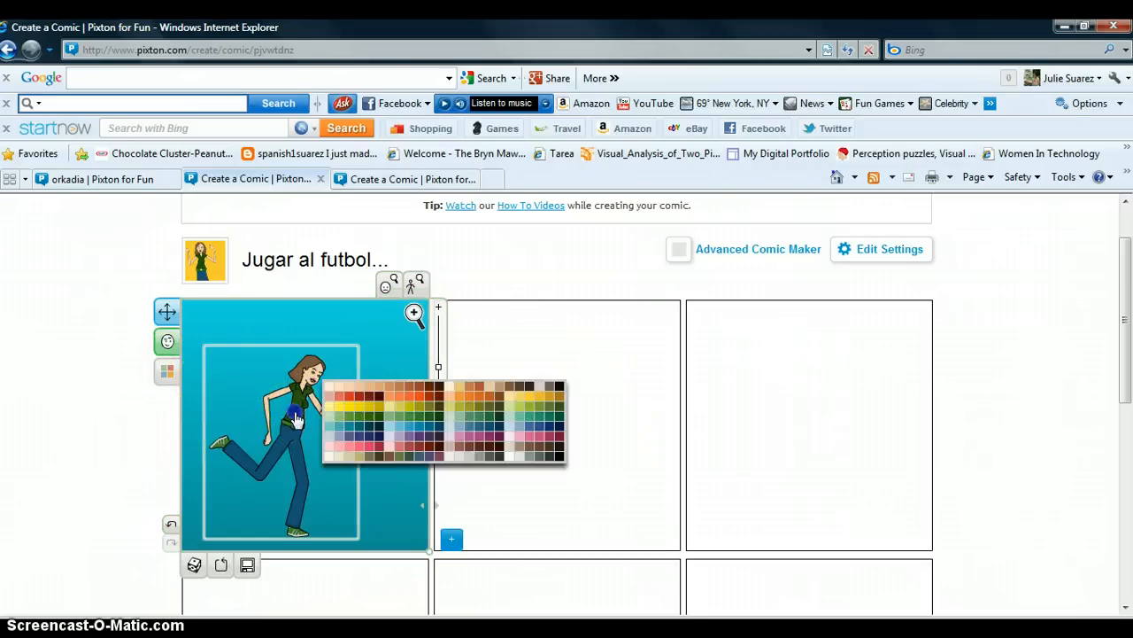
left_click_drag(298, 420, 471, 438)
left_click(307, 365)
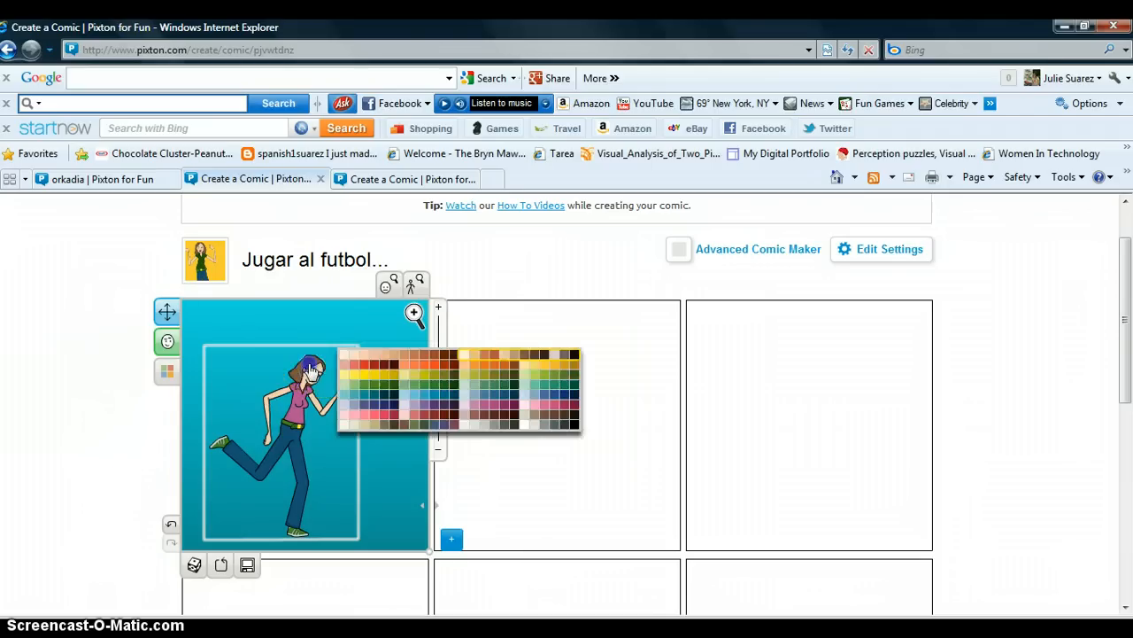
mouse_move(347, 366)
left_mouse_down()
mouse_move(372, 375)
mouse_move(310, 378)
mouse_move(389, 374)
mouse_move(360, 361)
left_mouse_up()
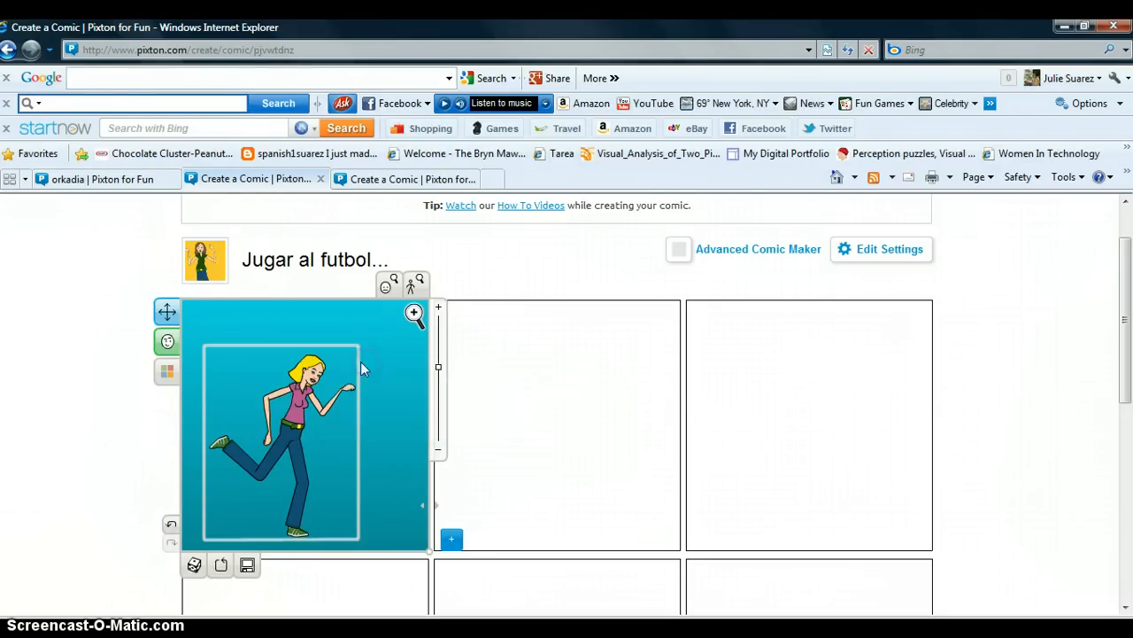
Step: Add the street background with a brick wall to the first panel
left_click(228, 310)
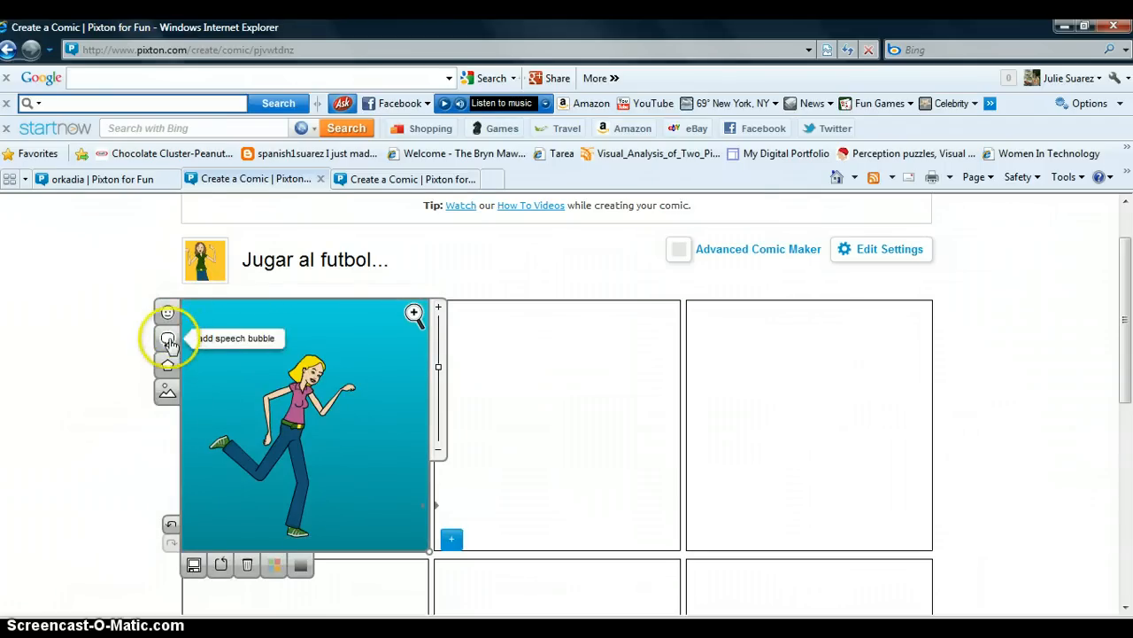
left_click(168, 394)
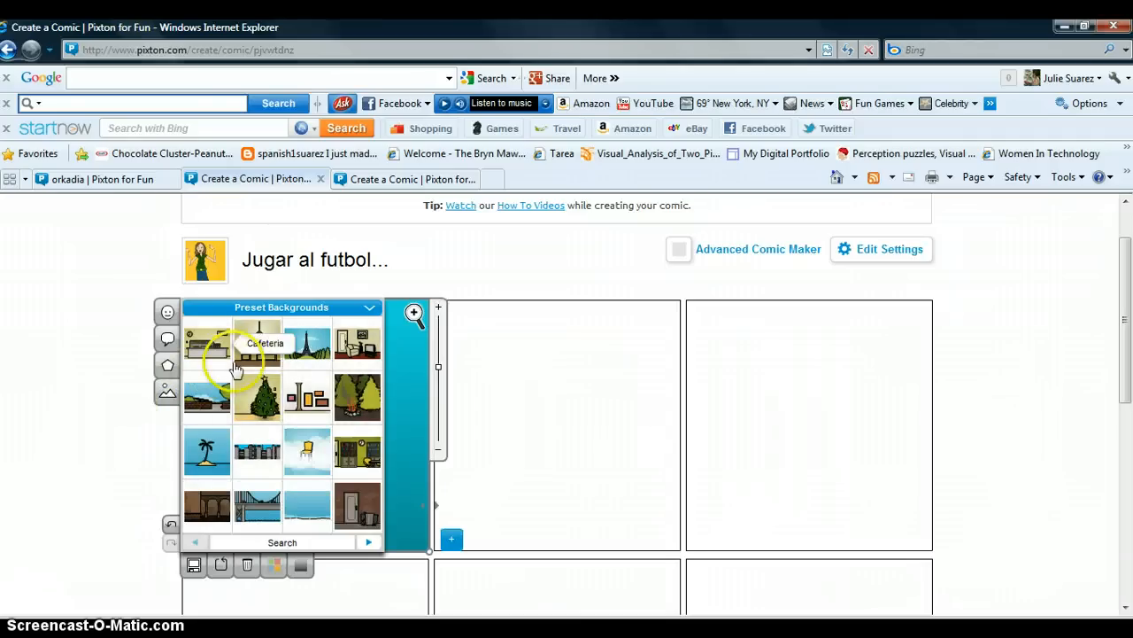
left_click(206, 396)
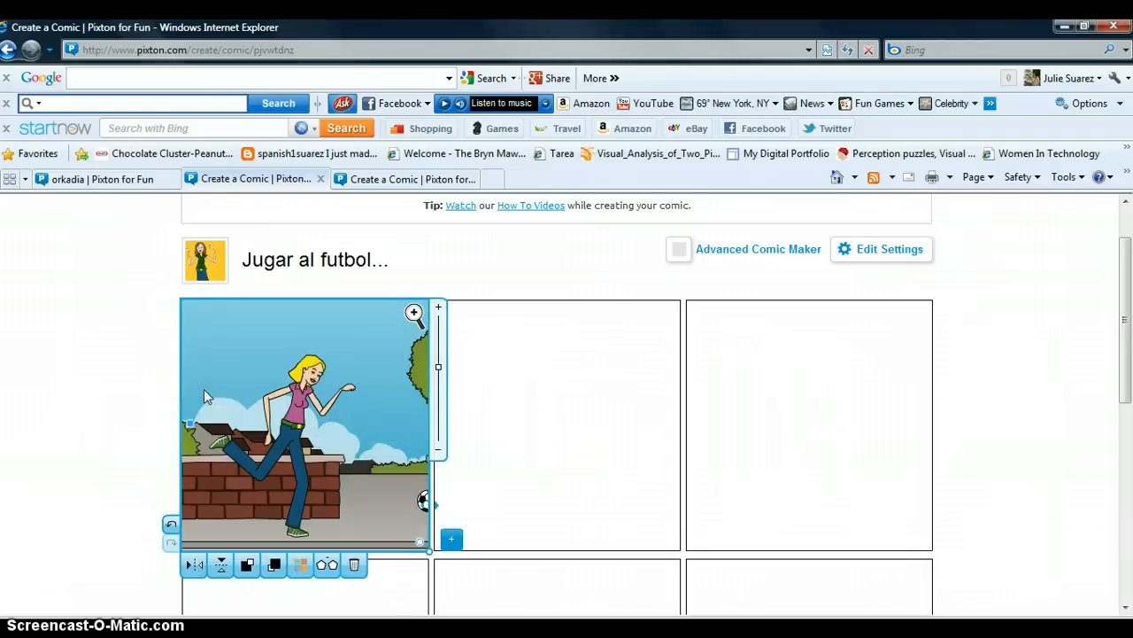
left_click(379, 386)
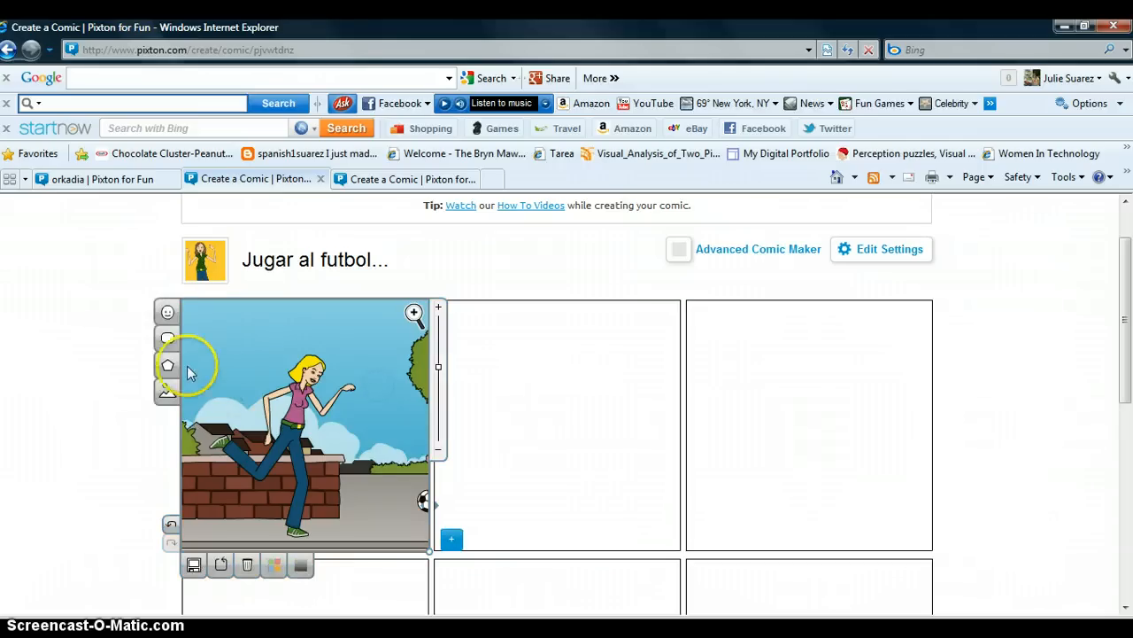
Step: Add a circle shape prop from the Shapes category to the first panel
left_click(167, 364)
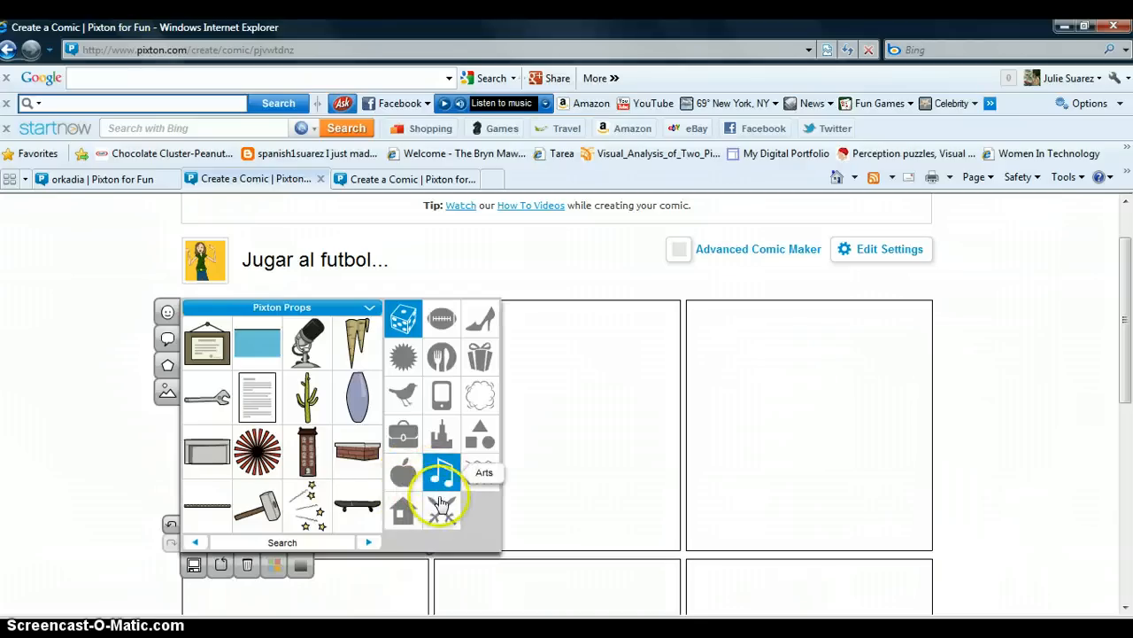
left_click(484, 441)
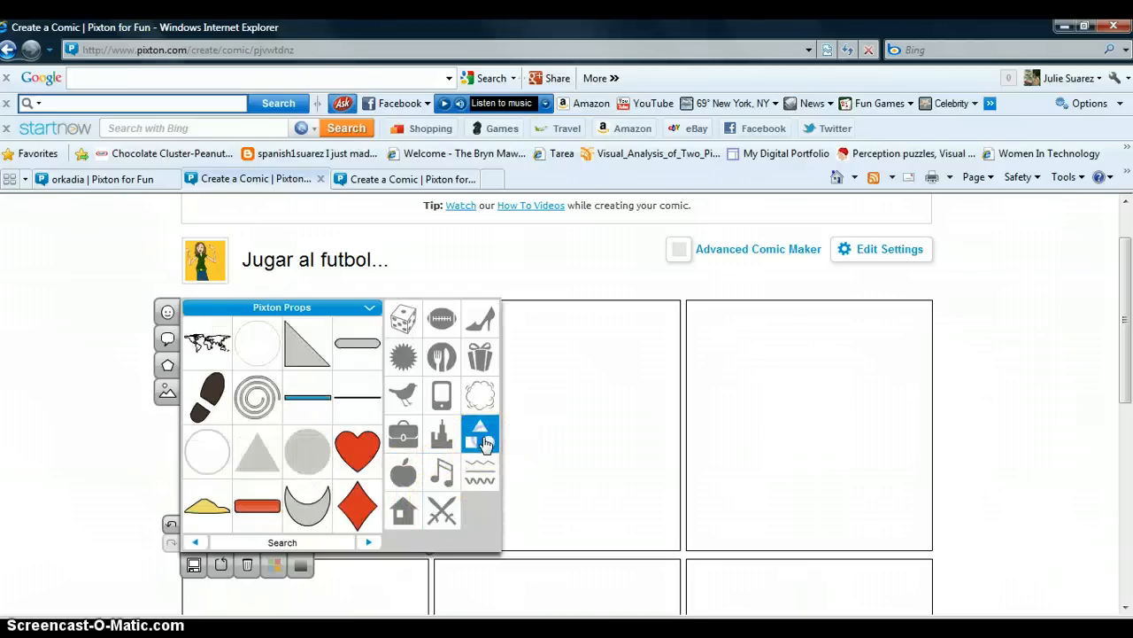
left_click(217, 458)
left_click(365, 498)
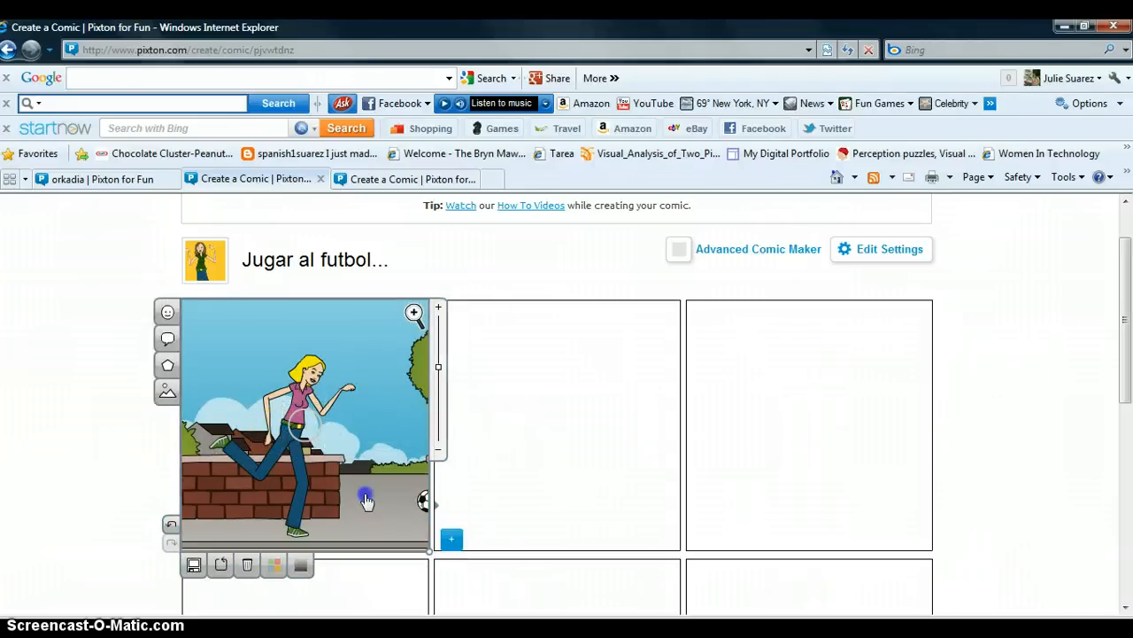
Step: Delete the panel's street background
mouse_move(308, 426)
left_mouse_down()
mouse_move(357, 481)
mouse_move(327, 432)
left_mouse_up()
left_click(304, 429)
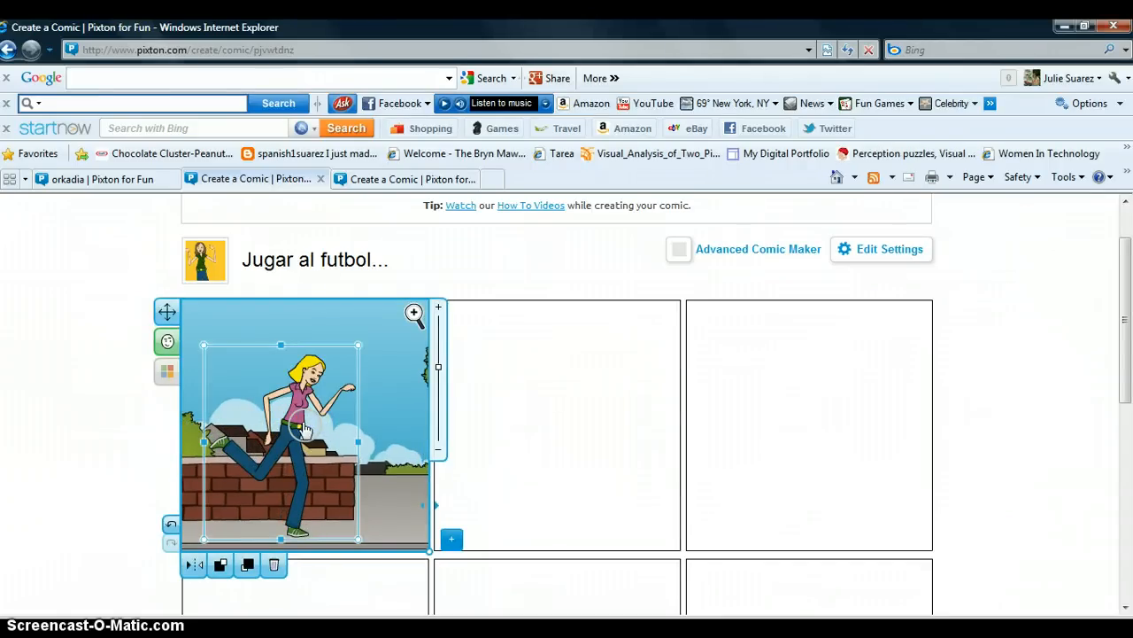
left_click(310, 425)
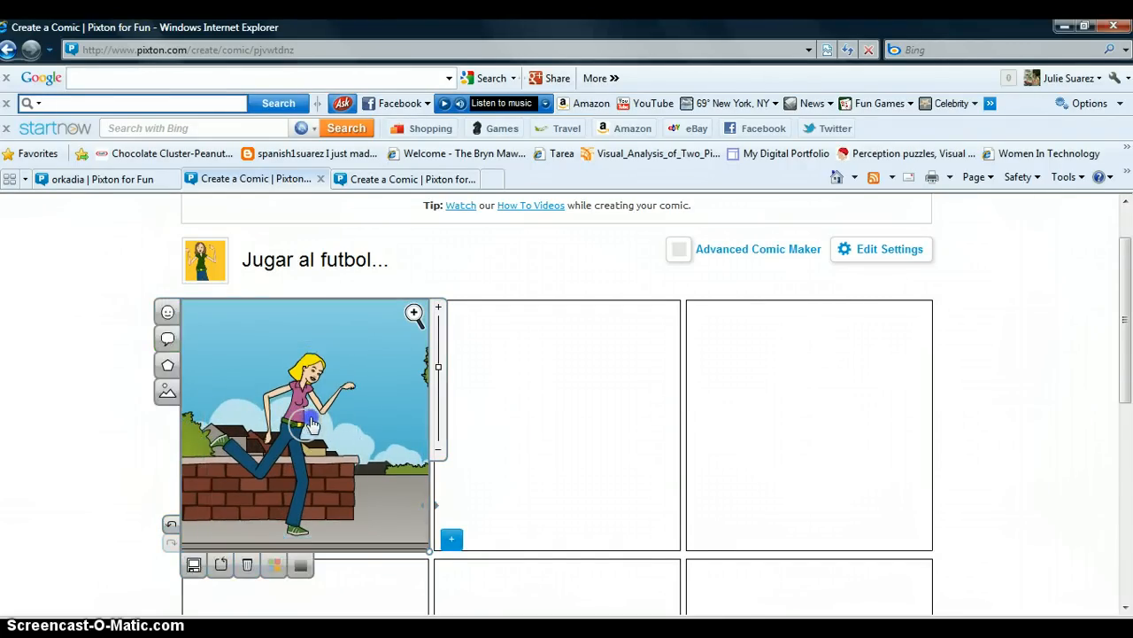
left_click(316, 428)
key("Delete")
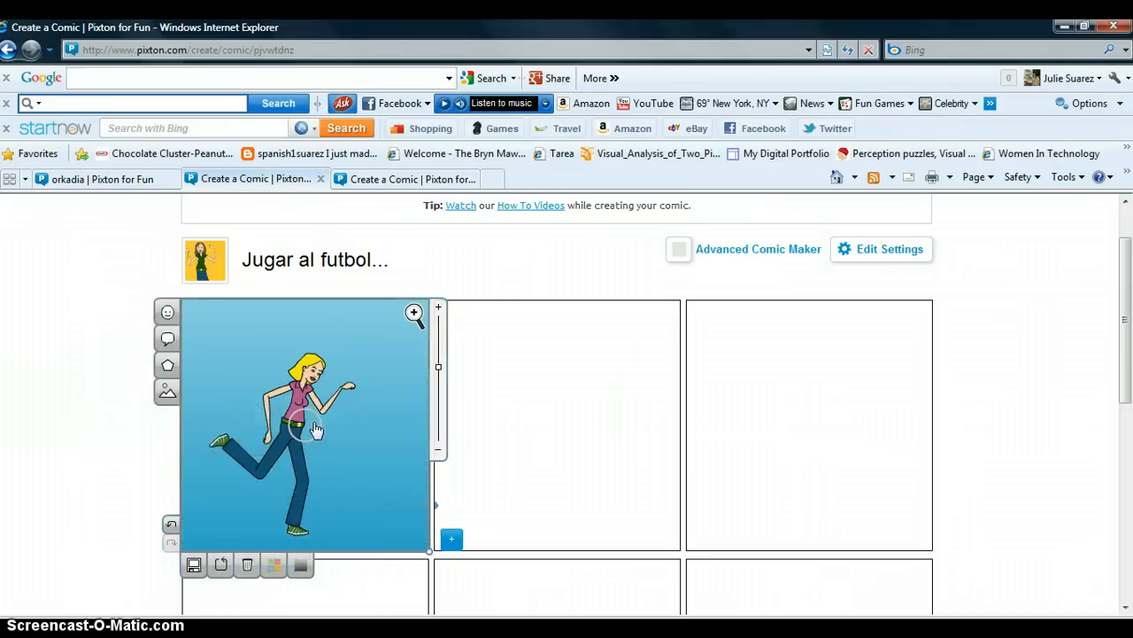
Step: Move the circle toward the lower right of the panel
left_click_drag(316, 429, 388, 502)
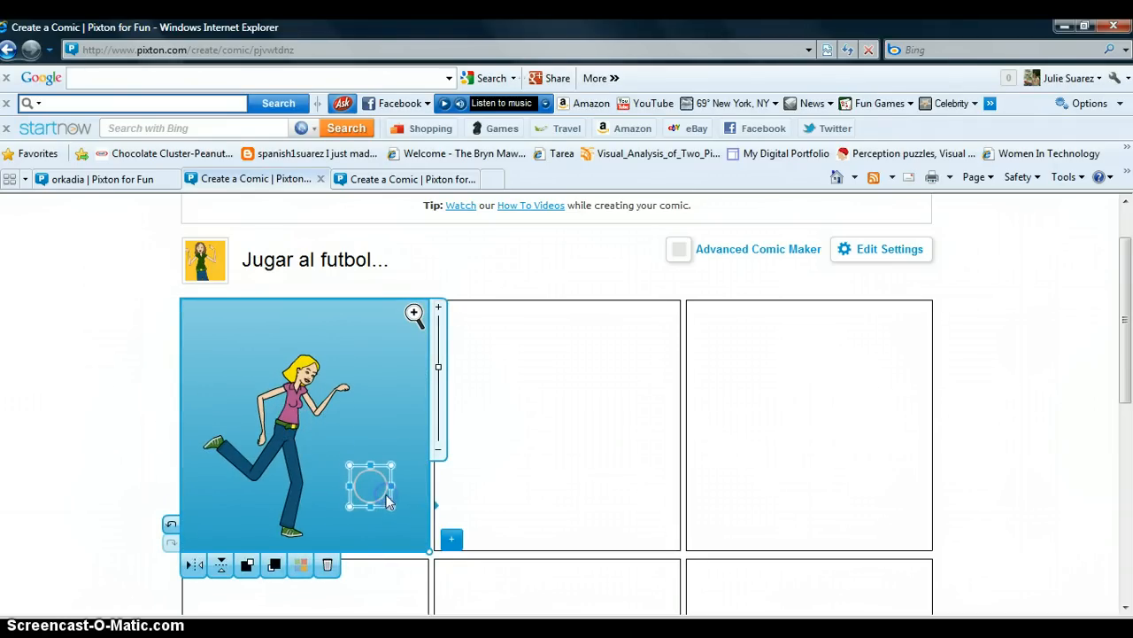
left_click(387, 379)
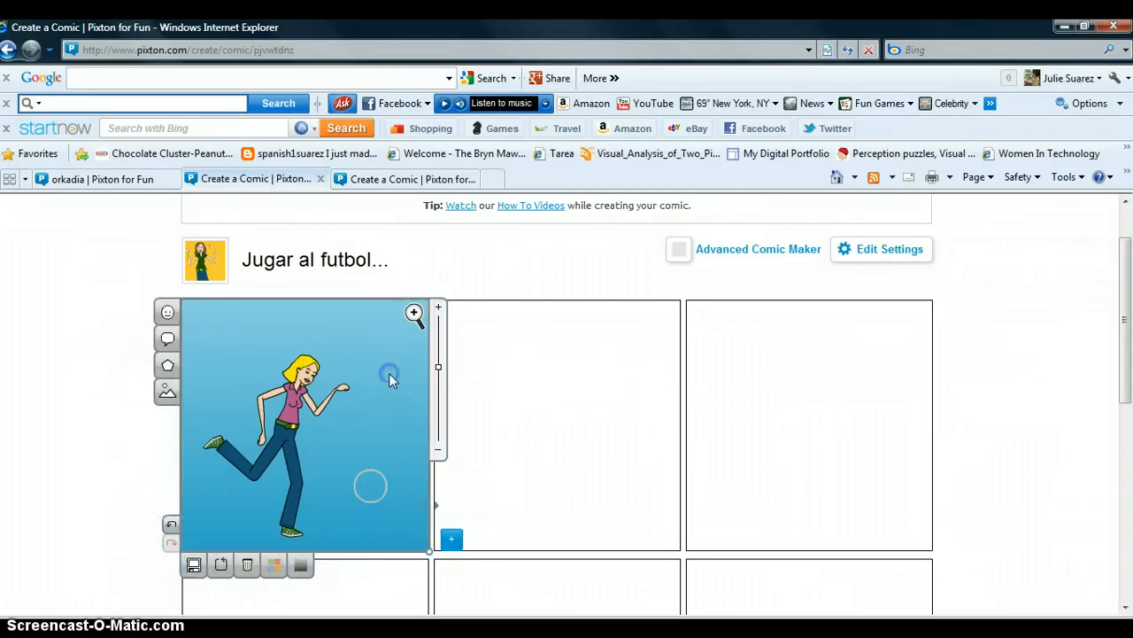
Step: Reapply the street background with the brick wall and shift it slightly down and left
left_click(167, 391)
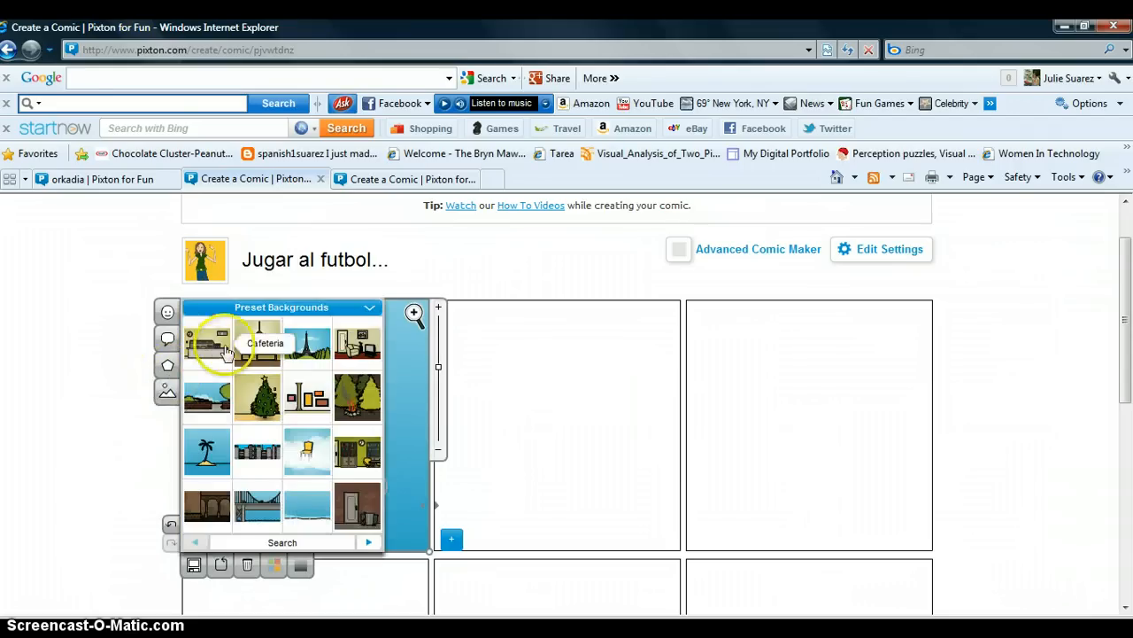
left_click(216, 397)
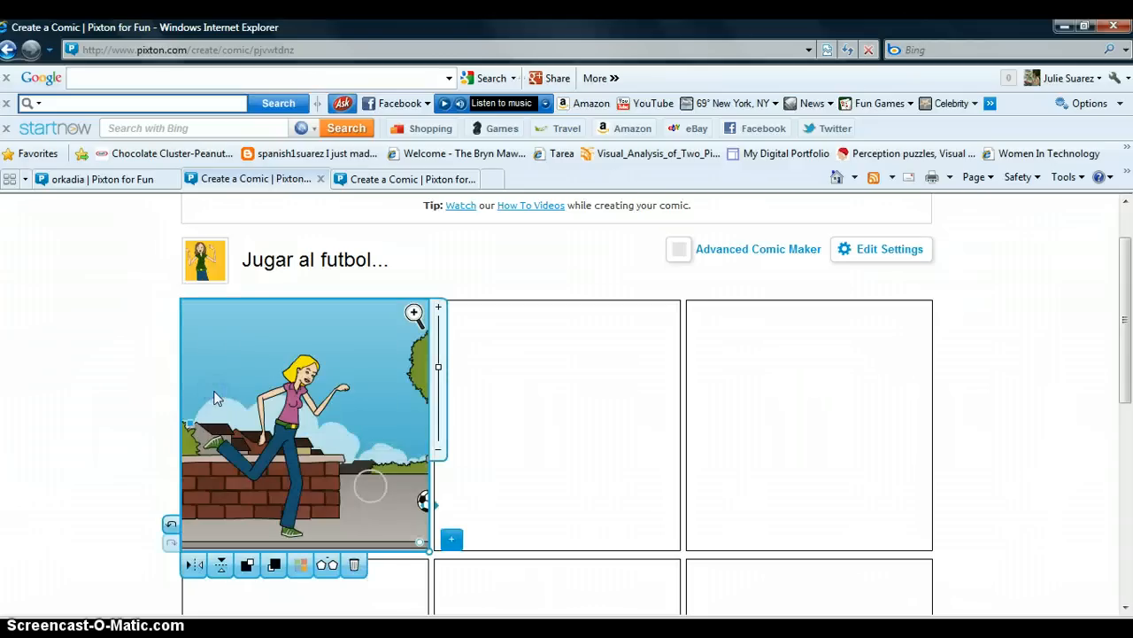
left_click_drag(417, 501, 386, 521)
left_click(372, 506)
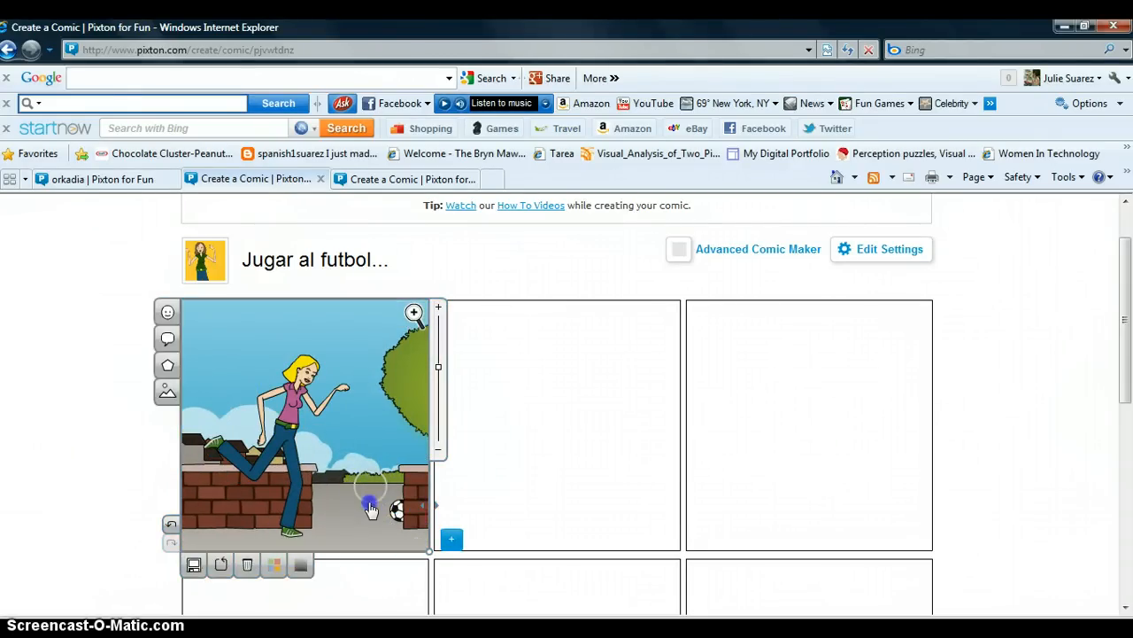
left_click(372, 511)
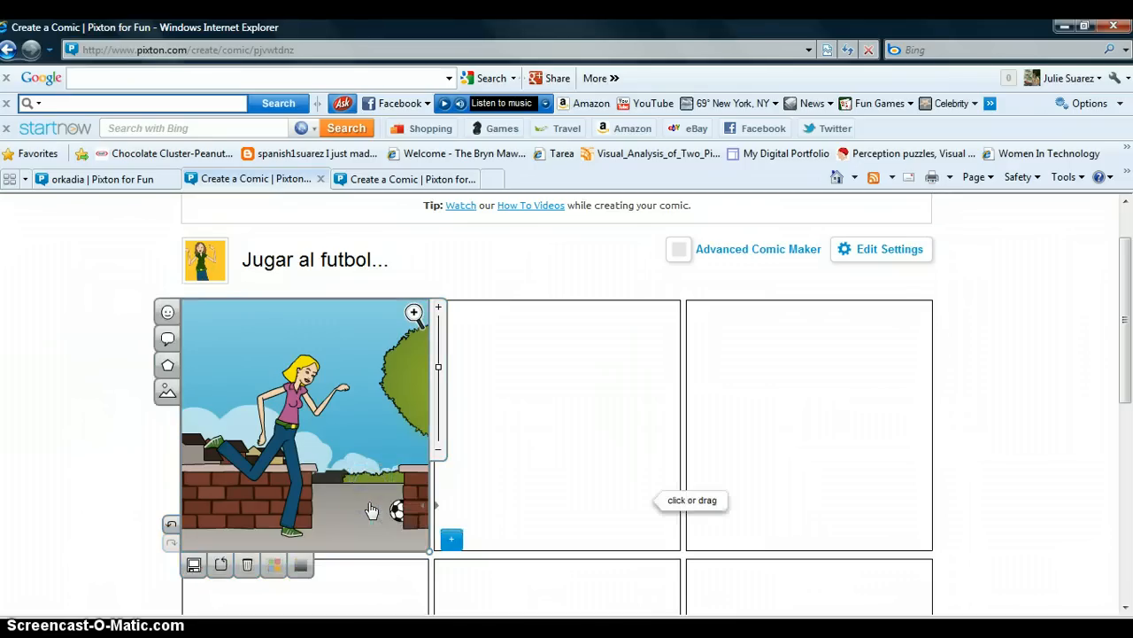
Step: Move the running character slightly upward in the panel
mouse_move(284, 410)
left_mouse_down()
mouse_move(347, 424)
mouse_move(286, 399)
left_mouse_up()
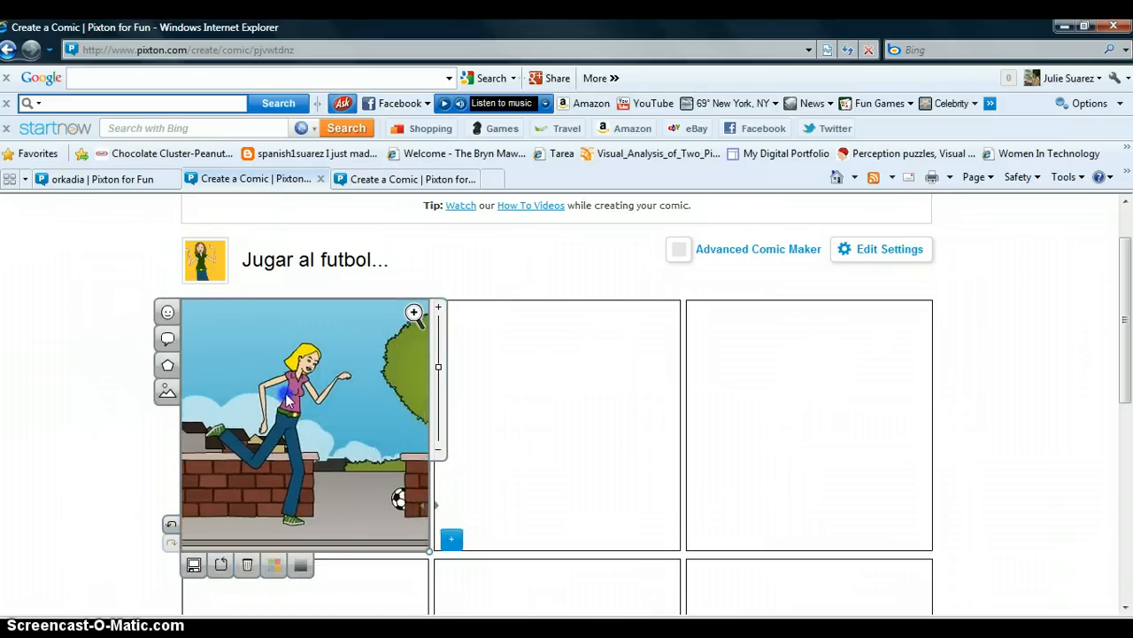
left_click(295, 396)
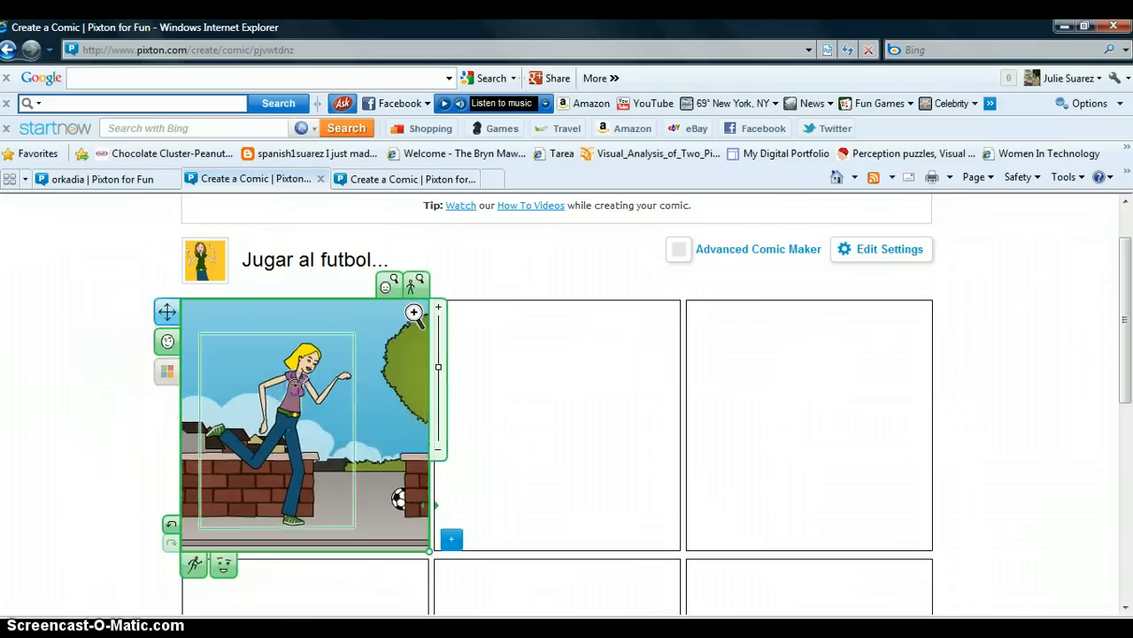
left_click(305, 346)
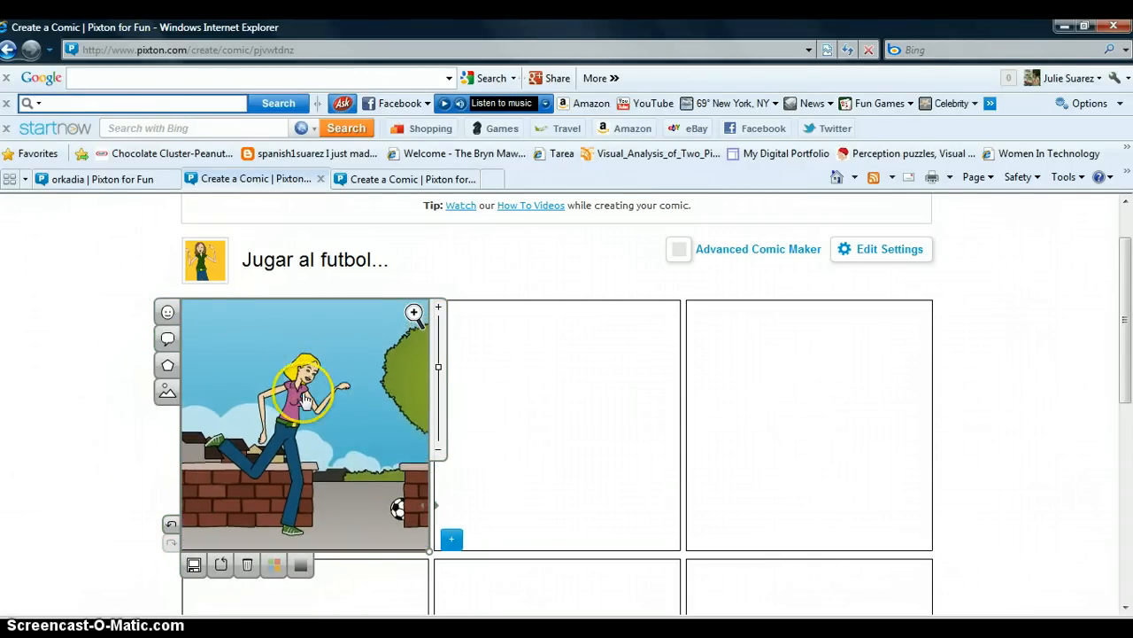
Step: Add a speech bubble beside the character's head and enter the text 'Hola me llamo Lola'
left_click(168, 339)
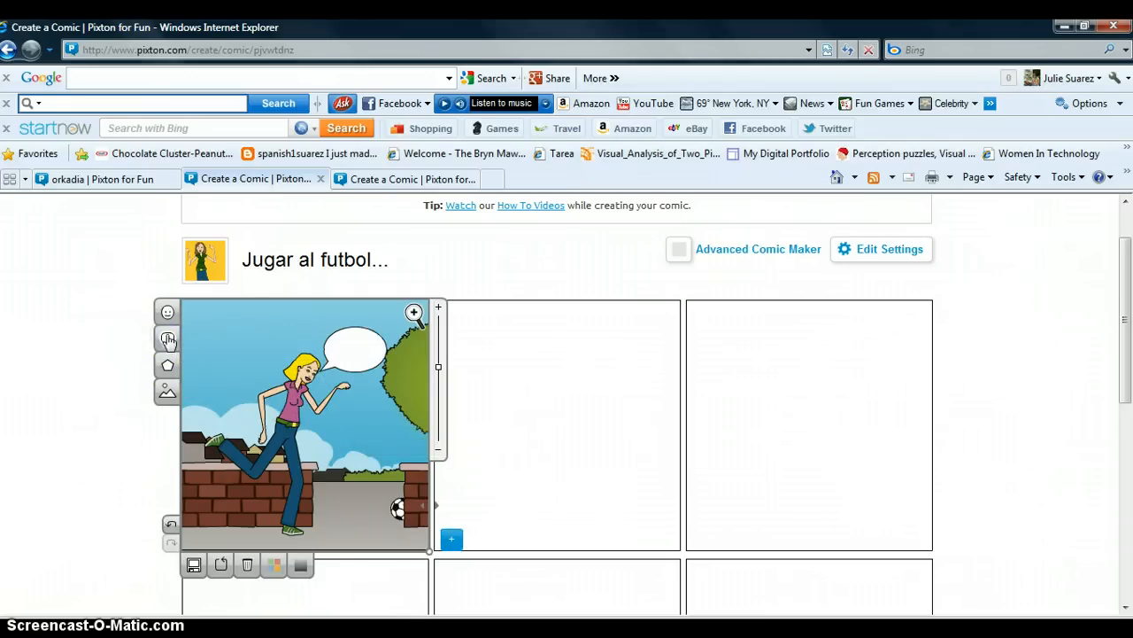
left_click(345, 359)
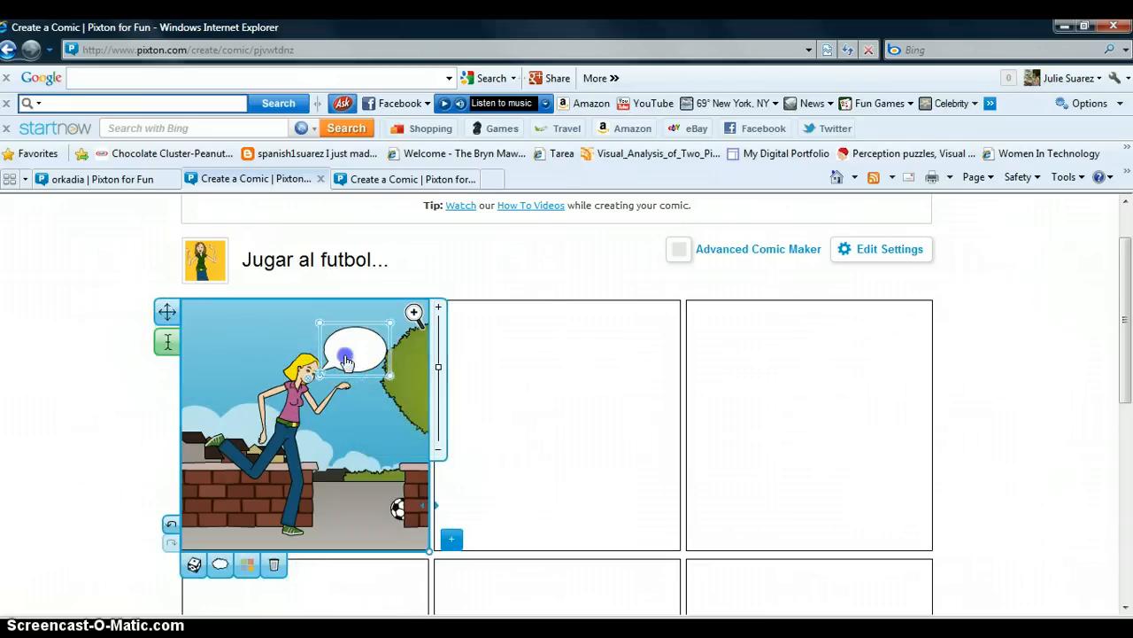
left_click(170, 342)
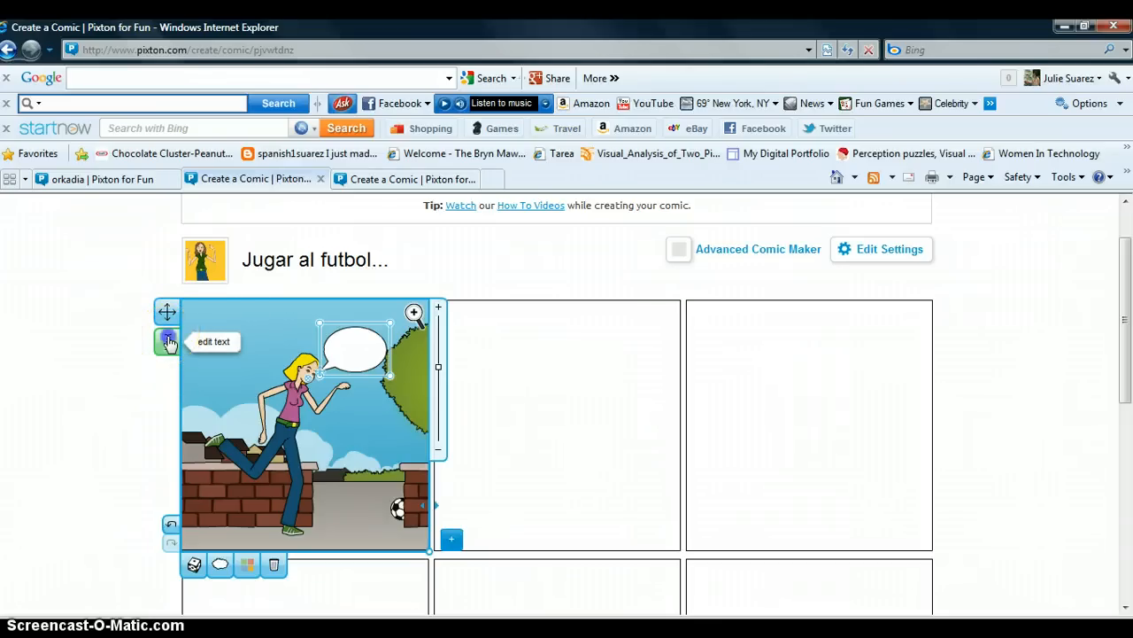
type("H")
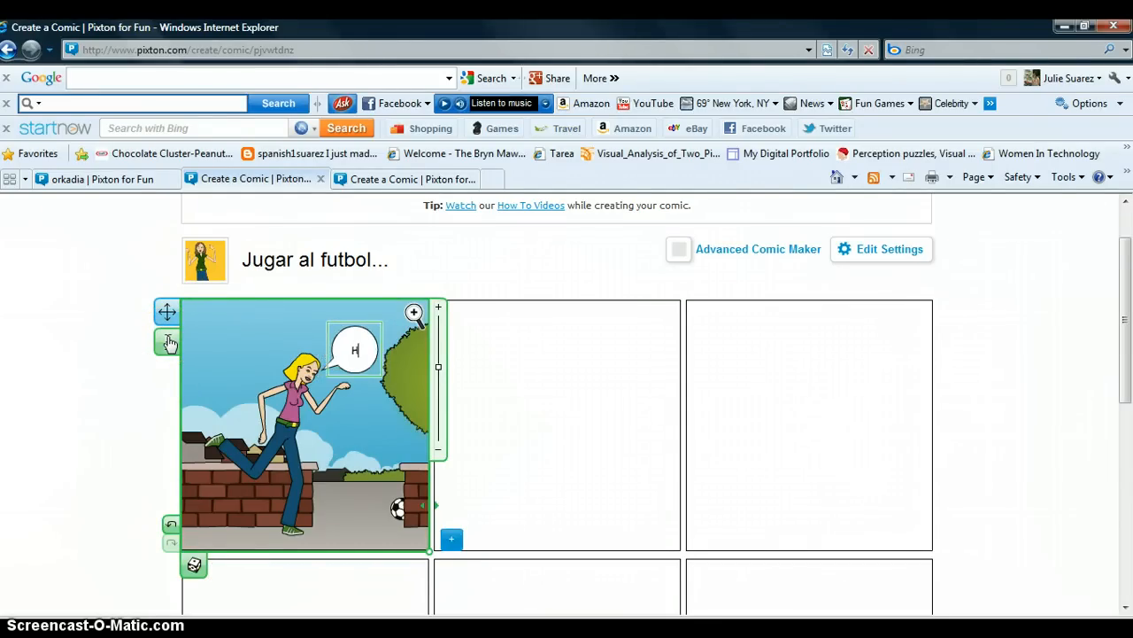
type("ola me")
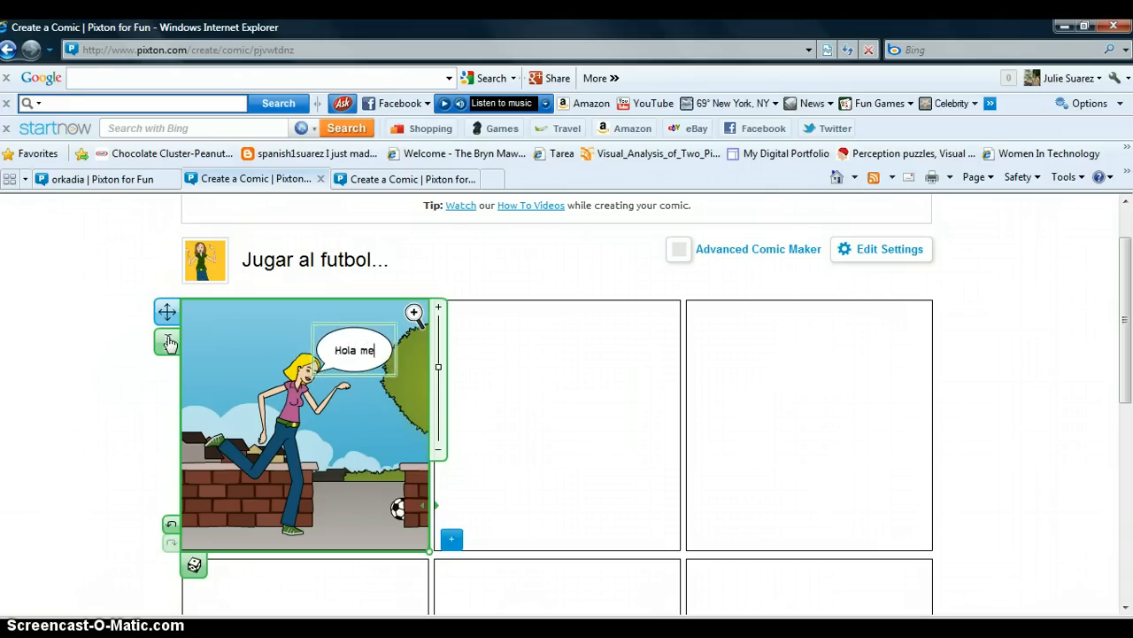
type(" llamo")
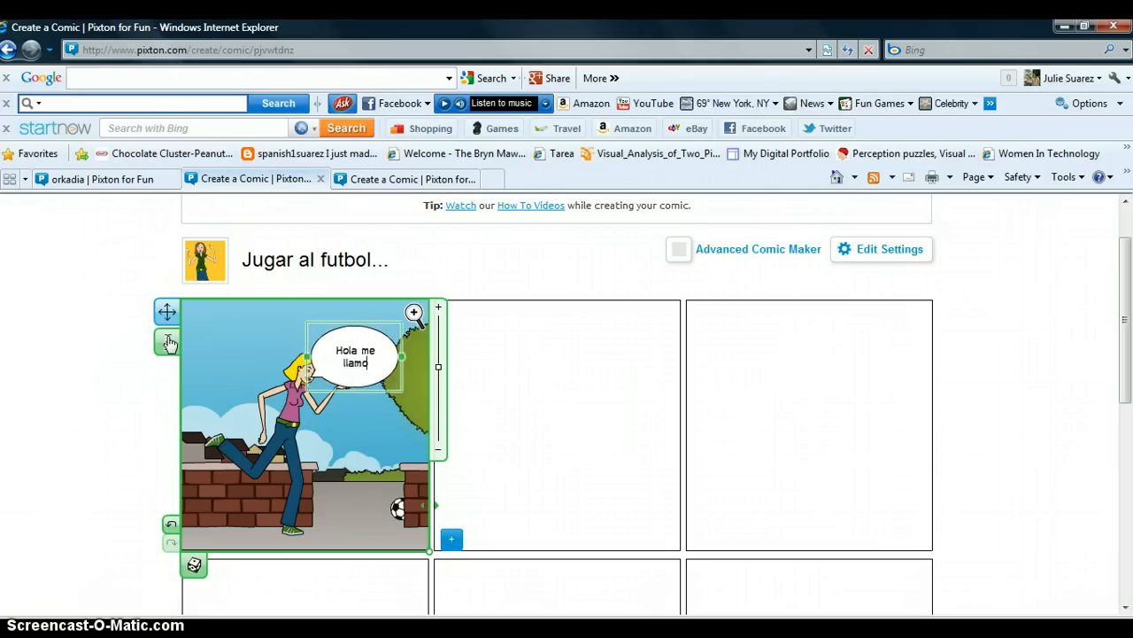
type(" Lola")
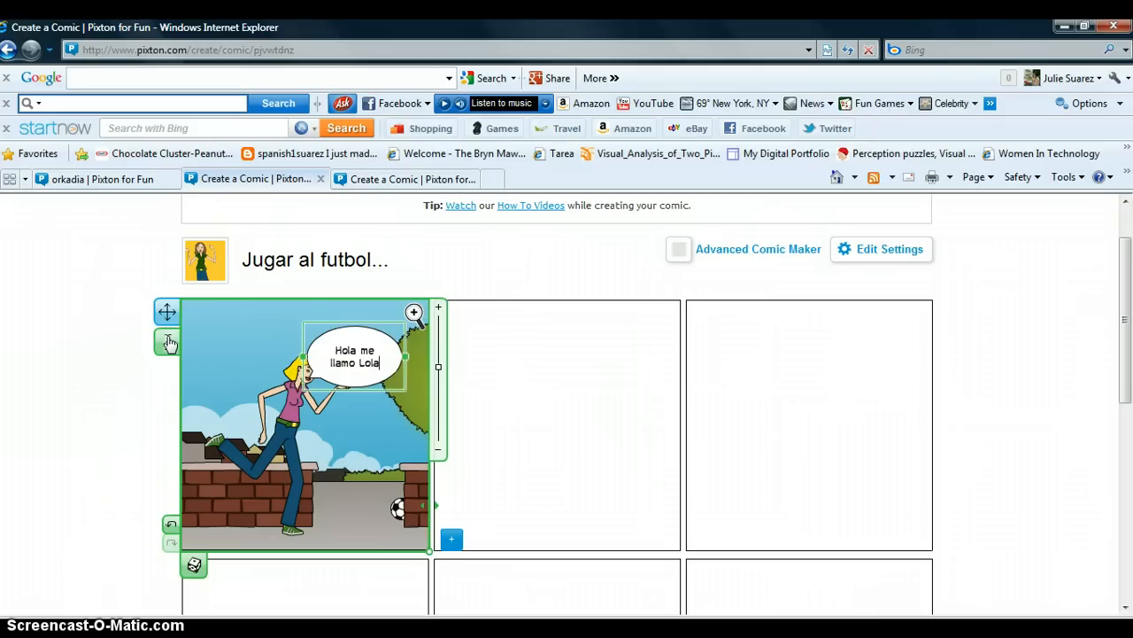
type(". Me")
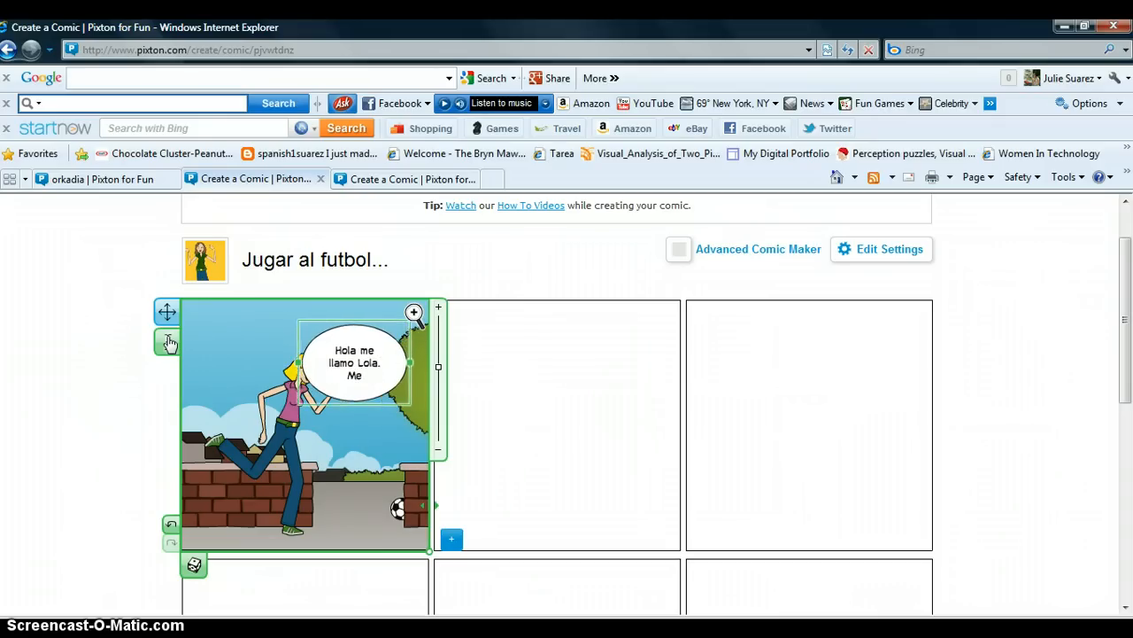
type("gu")
Step: Complete the bubble text as 'Hola me llamo Lola. Yo juego deportes.' and finish editing
key("BackSpace")
key("BackSpace")
key("BackSpace")
key("BackSpace")
key("BackSpace")
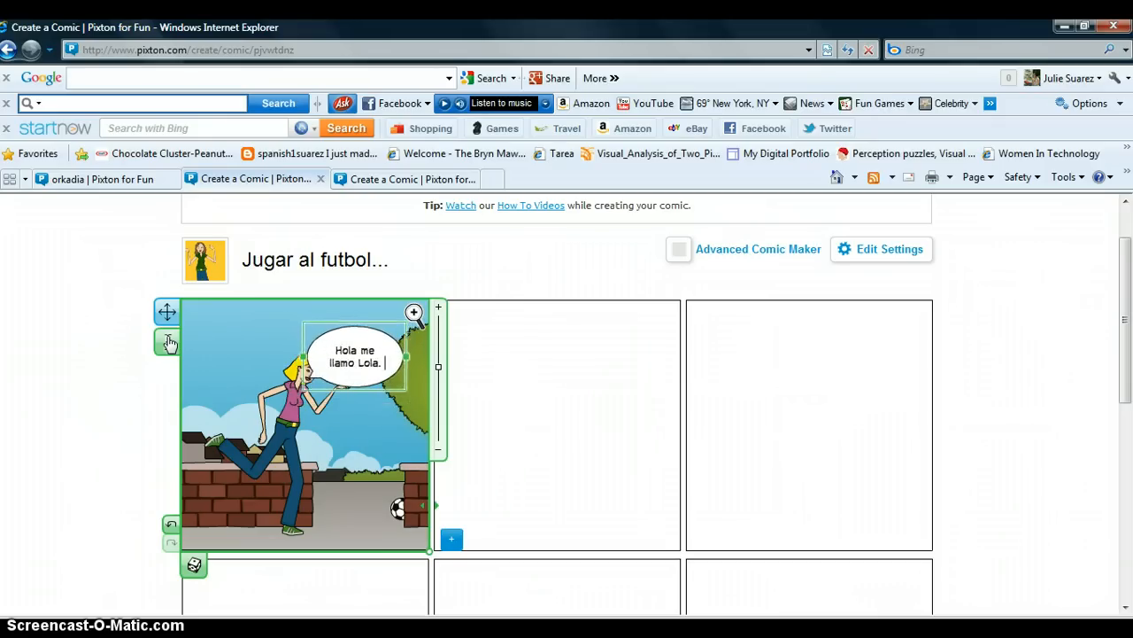
type("Yo hue")
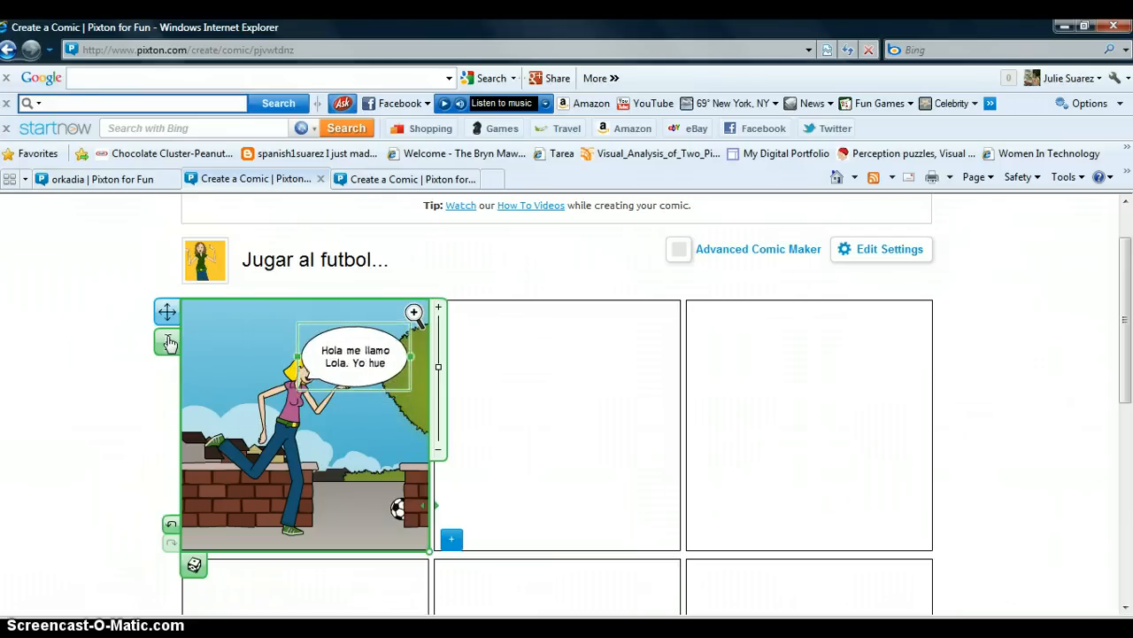
key("BackSpace")
key("BackSpace")
key("BackSpace")
type("j")
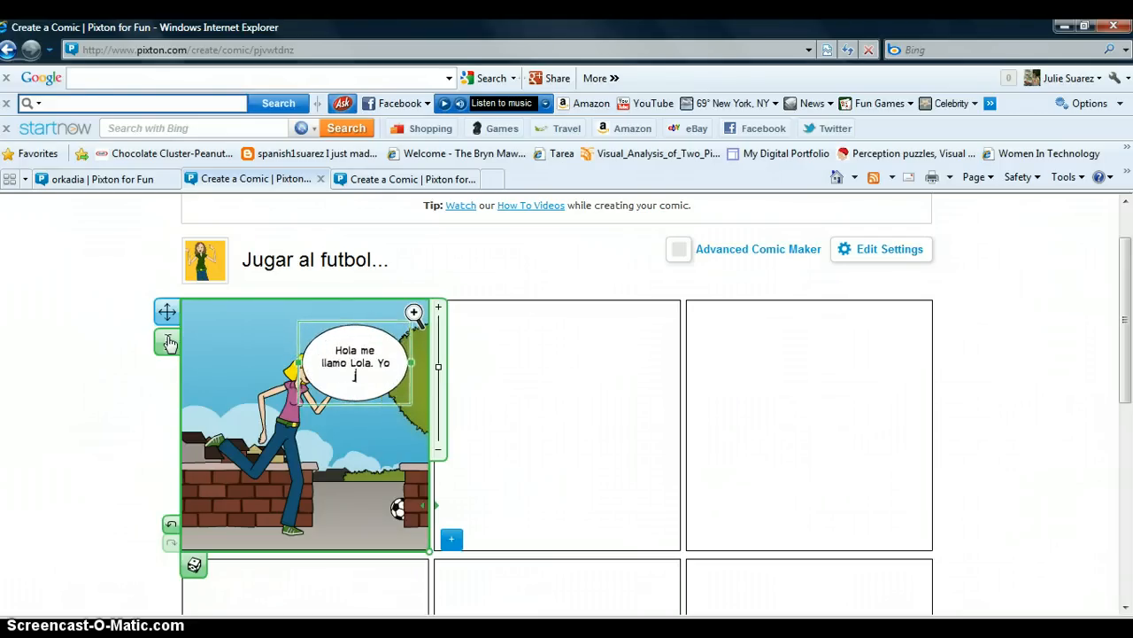
type("uego")
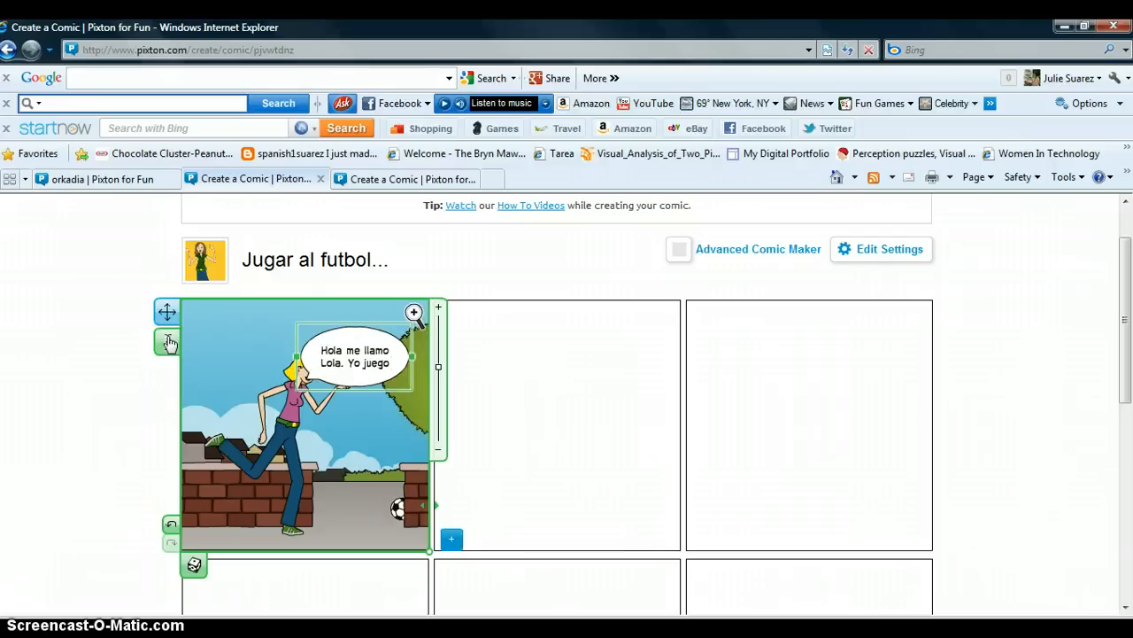
type(" deportes.")
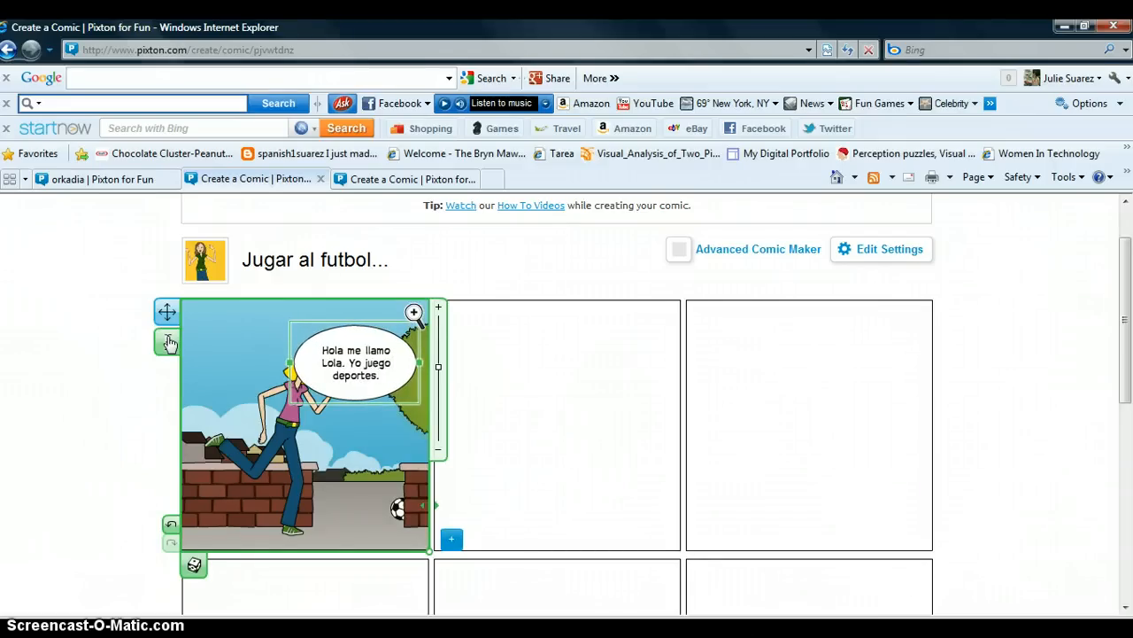
left_click(168, 341)
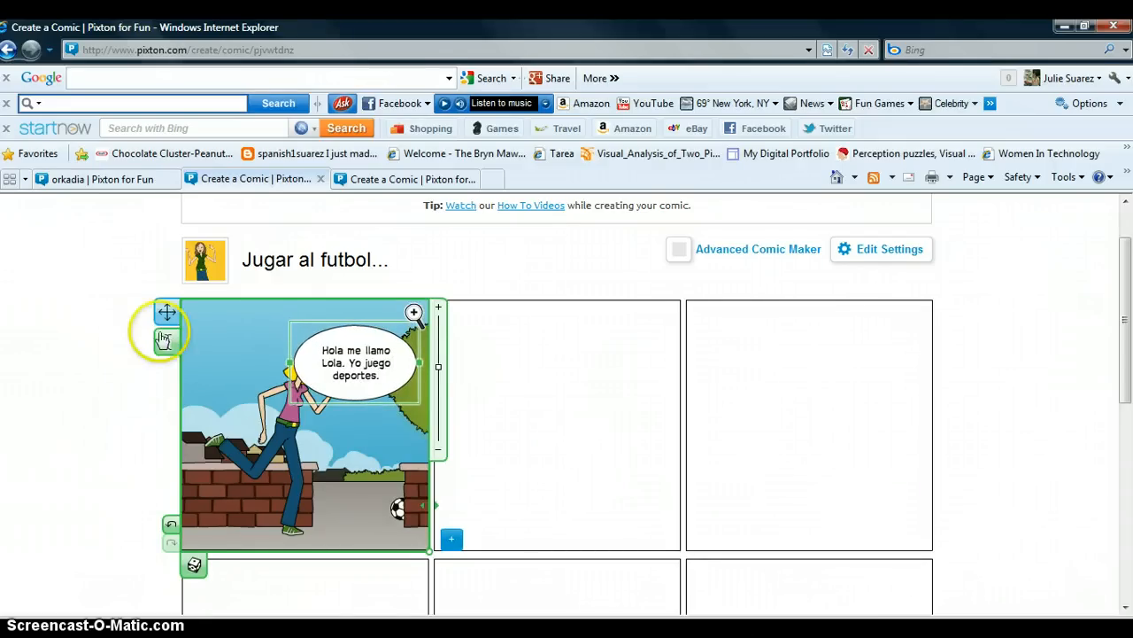
left_click(359, 320)
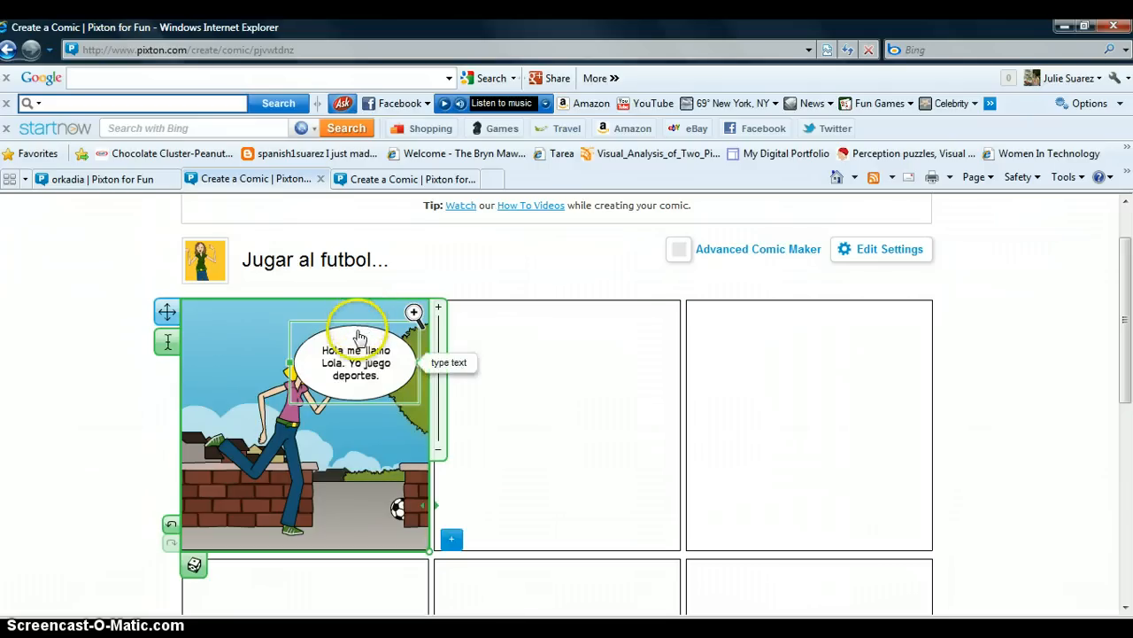
left_click(364, 326)
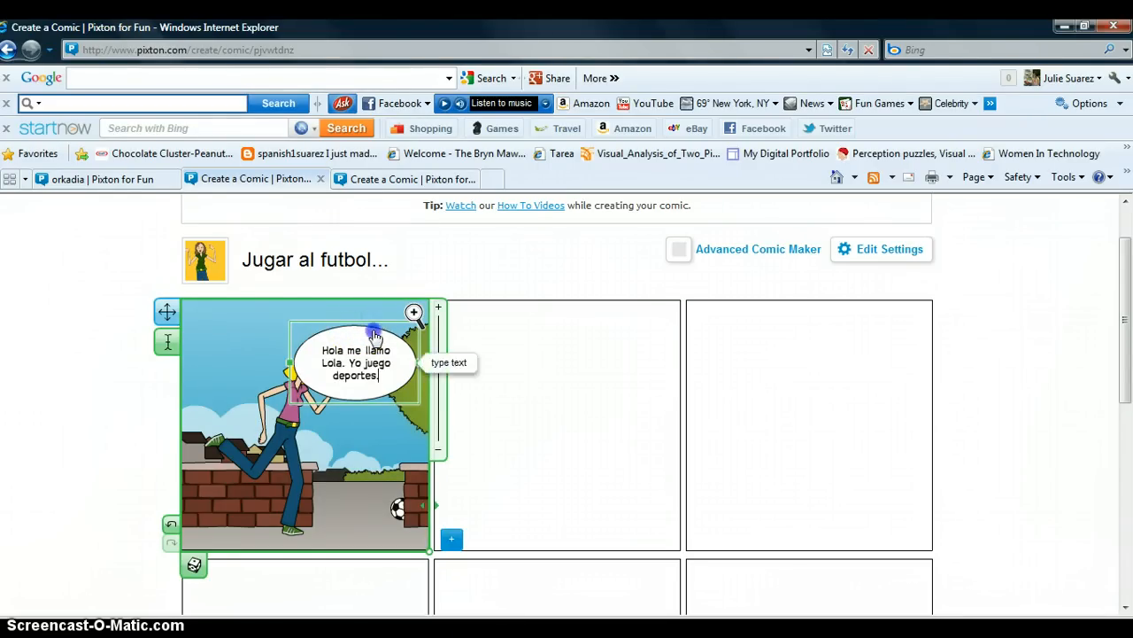
Step: Move the speech bubble up toward the panel's upper right corner
left_click(337, 409)
left_click_drag(337, 388, 364, 356)
Step: Select the running character's head and rotate it slightly to adjust her pose
left_click(296, 402)
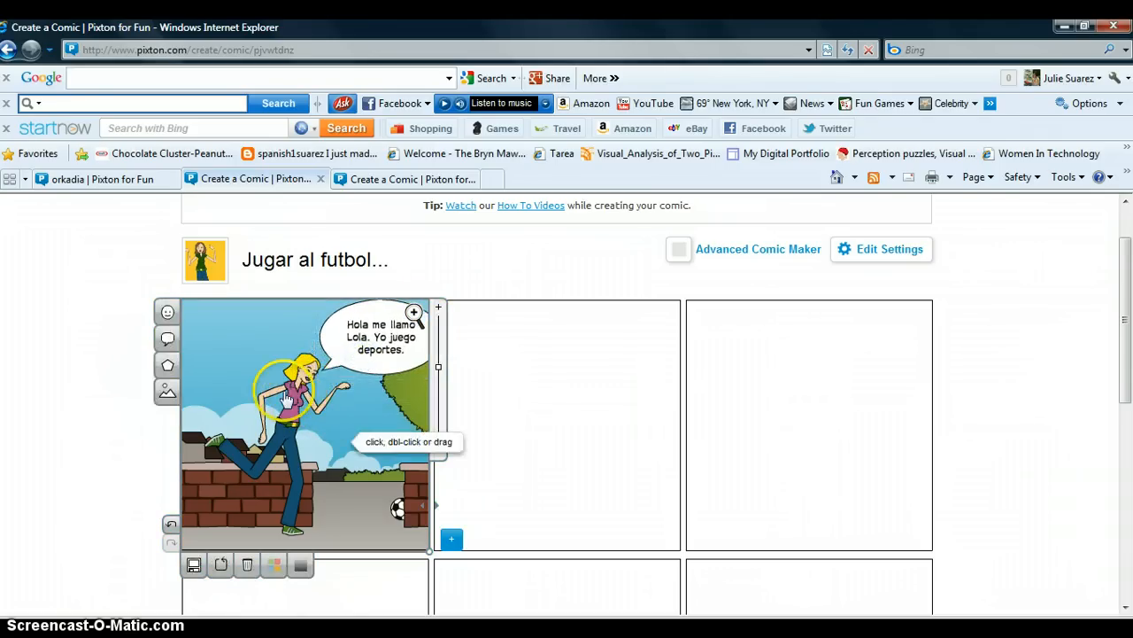
left_click(290, 391)
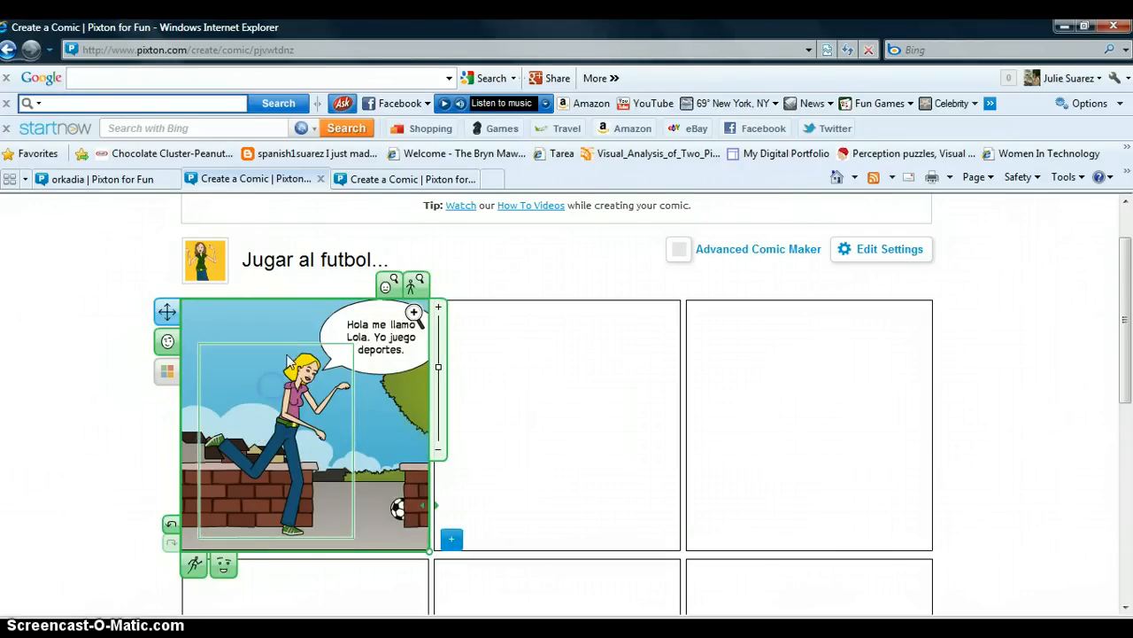
left_click(291, 346)
left_click(292, 375)
left_click(283, 348)
left_click(300, 376)
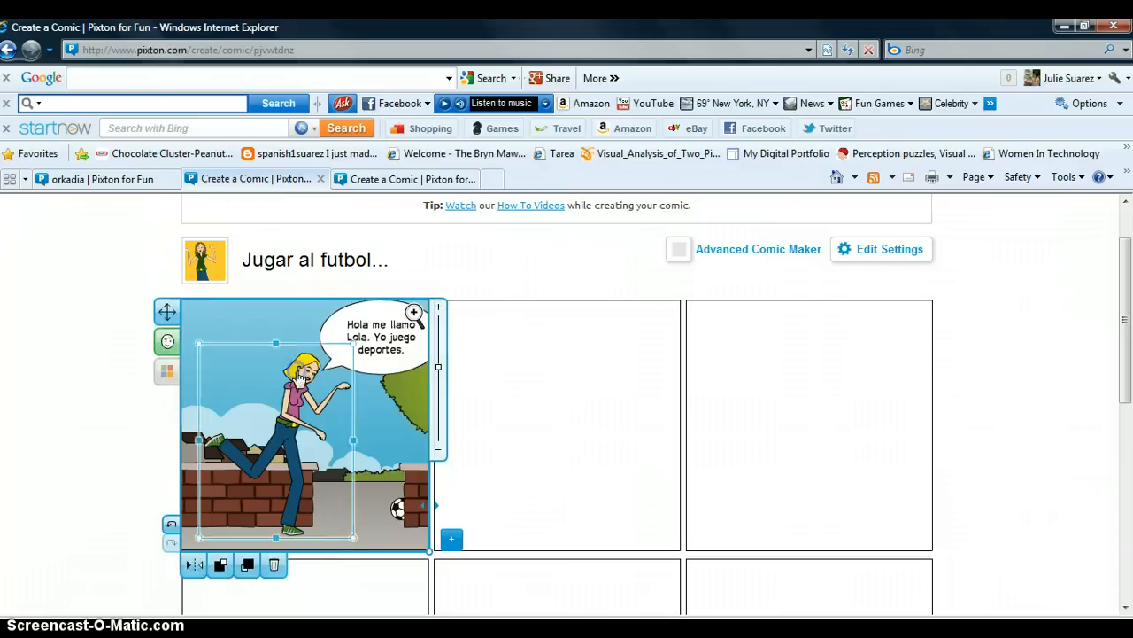
left_click_drag(296, 376, 285, 375)
left_click(359, 409)
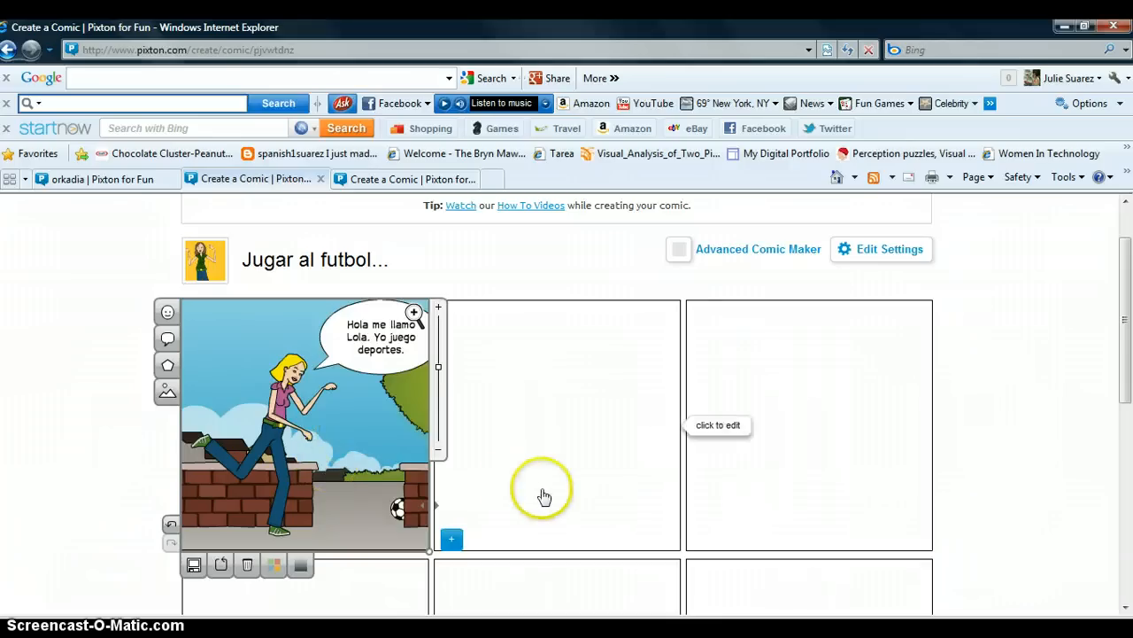
Step: Copy the first panel's scene and paste it into the second panel
right_click(345, 457)
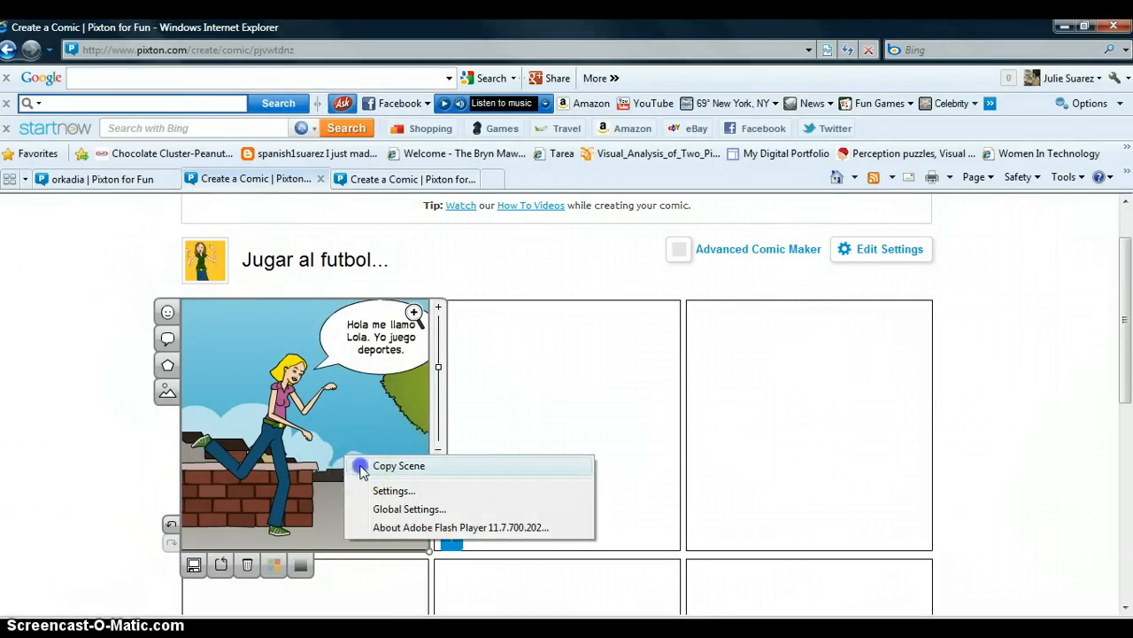
left_click(361, 466)
left_click(553, 398)
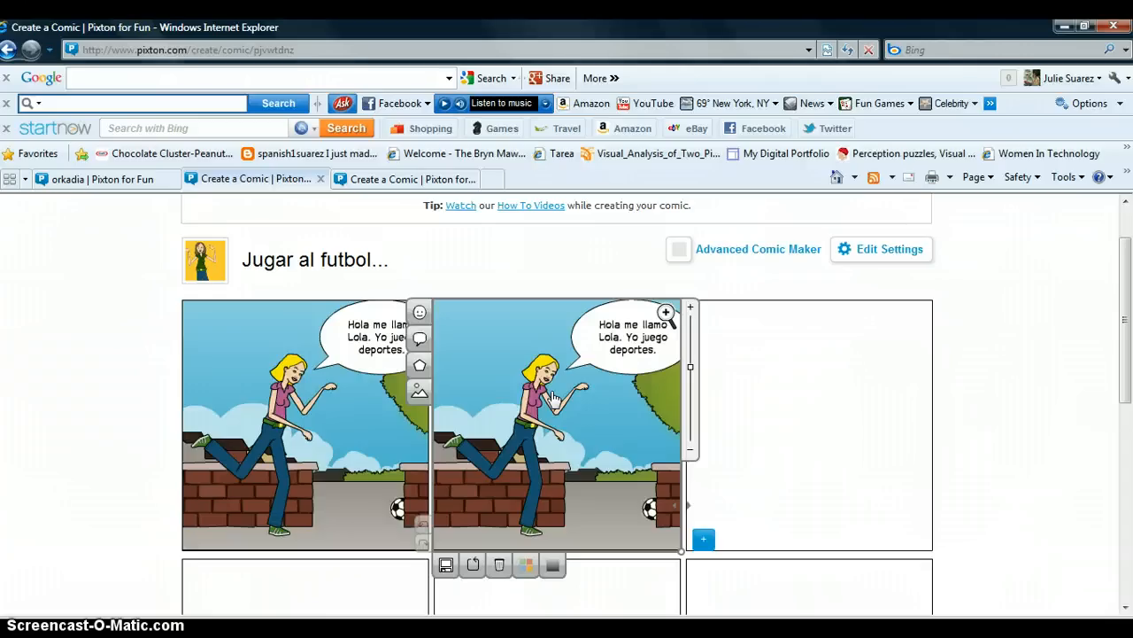
Step: Save the comic for later
left_click(761, 421)
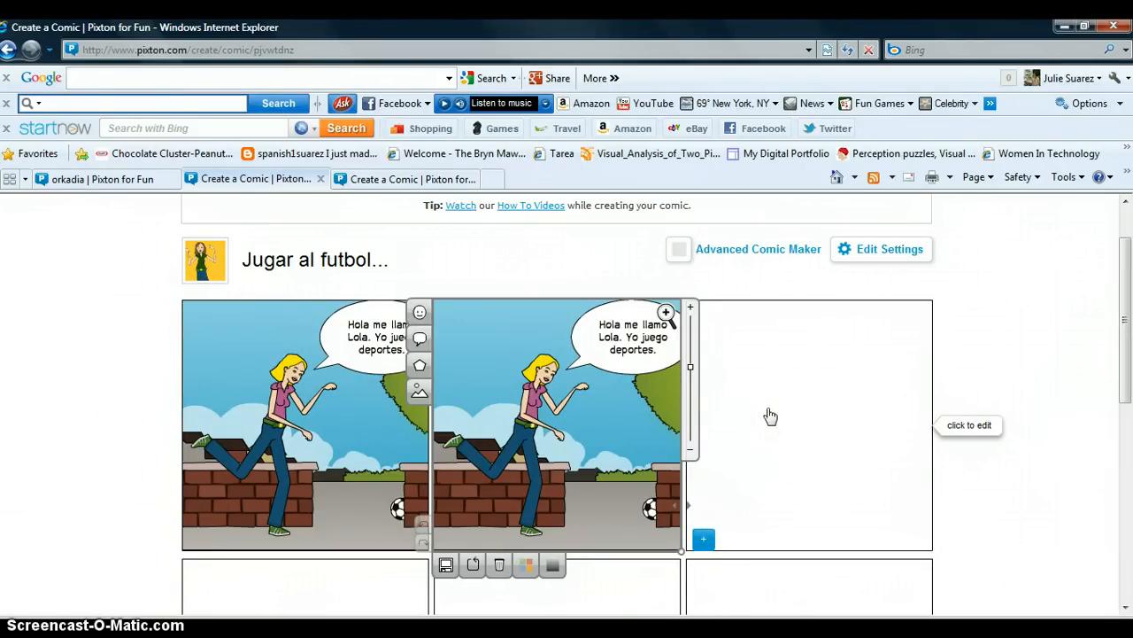
scroll(770, 416, "down", 3)
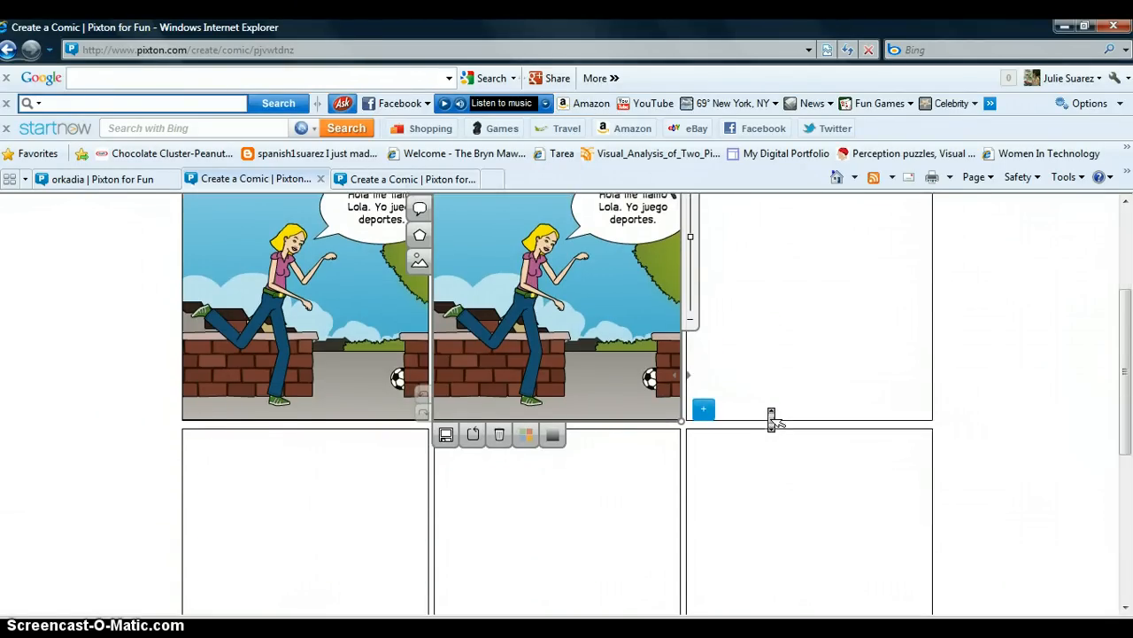
scroll(771, 418, "down", 3)
scroll(770, 416, "down", 3)
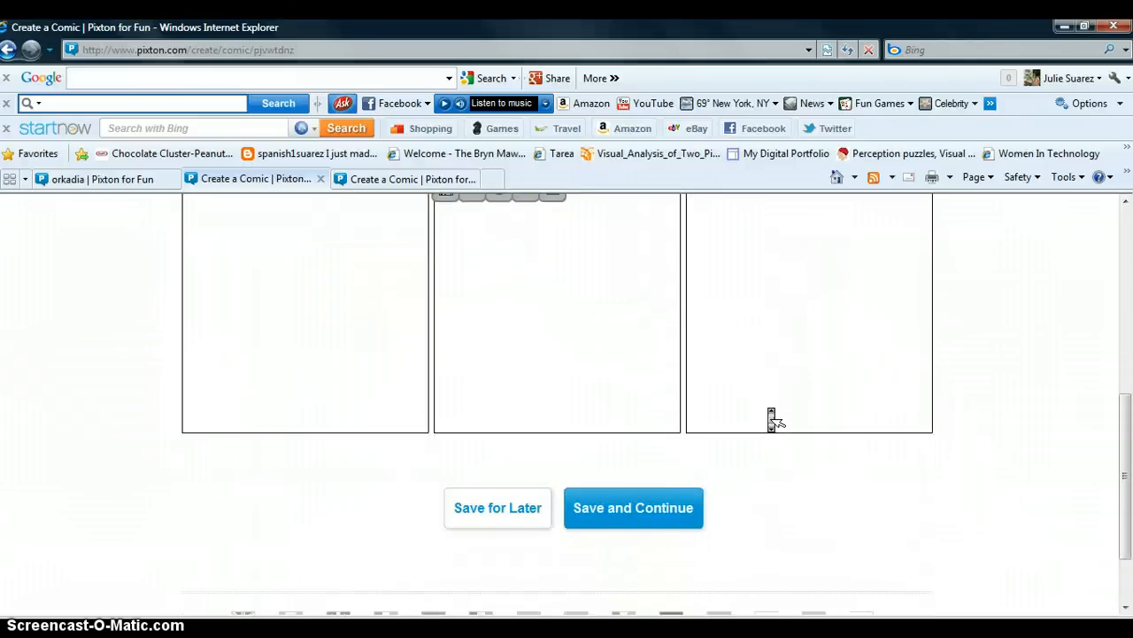
left_click(644, 498)
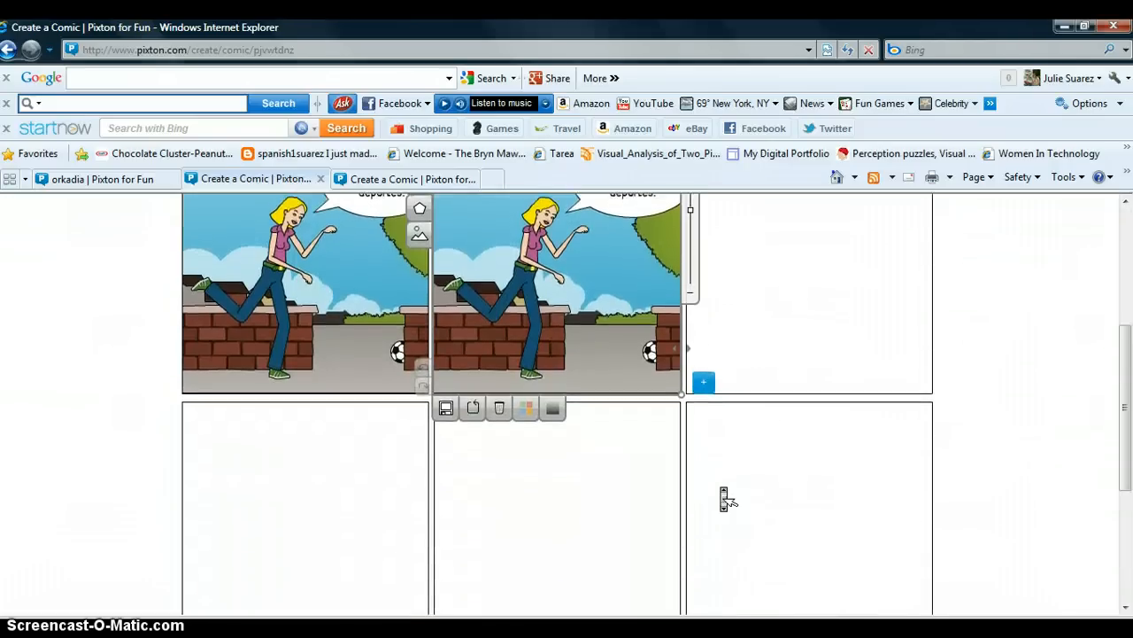
scroll(724, 498, "down", 3)
left_click(521, 398)
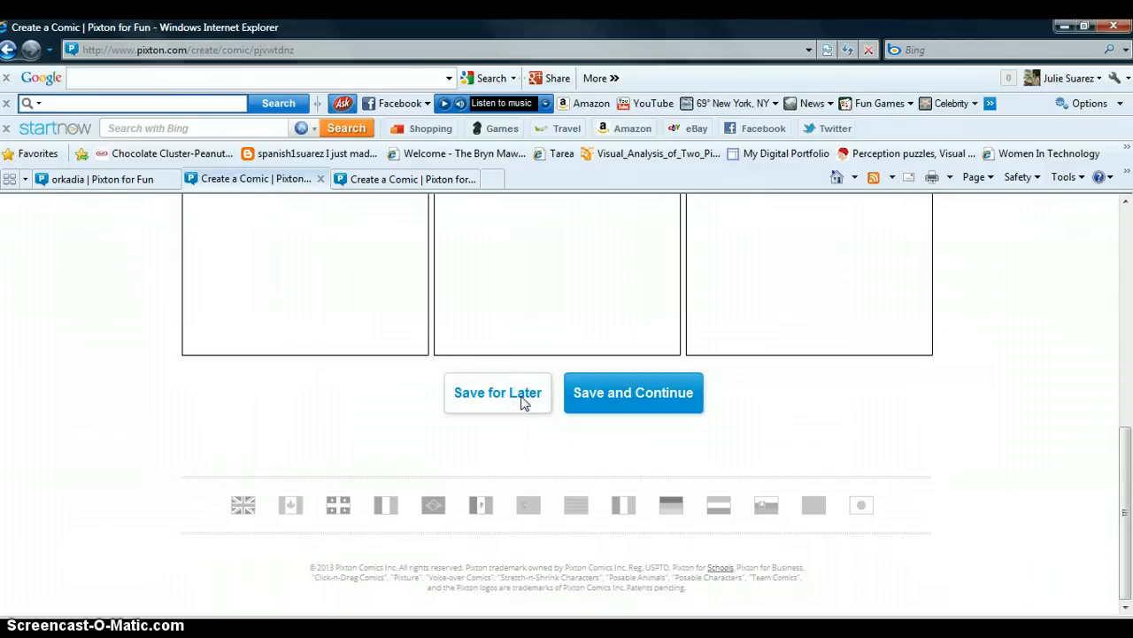
left_click(852, 354)
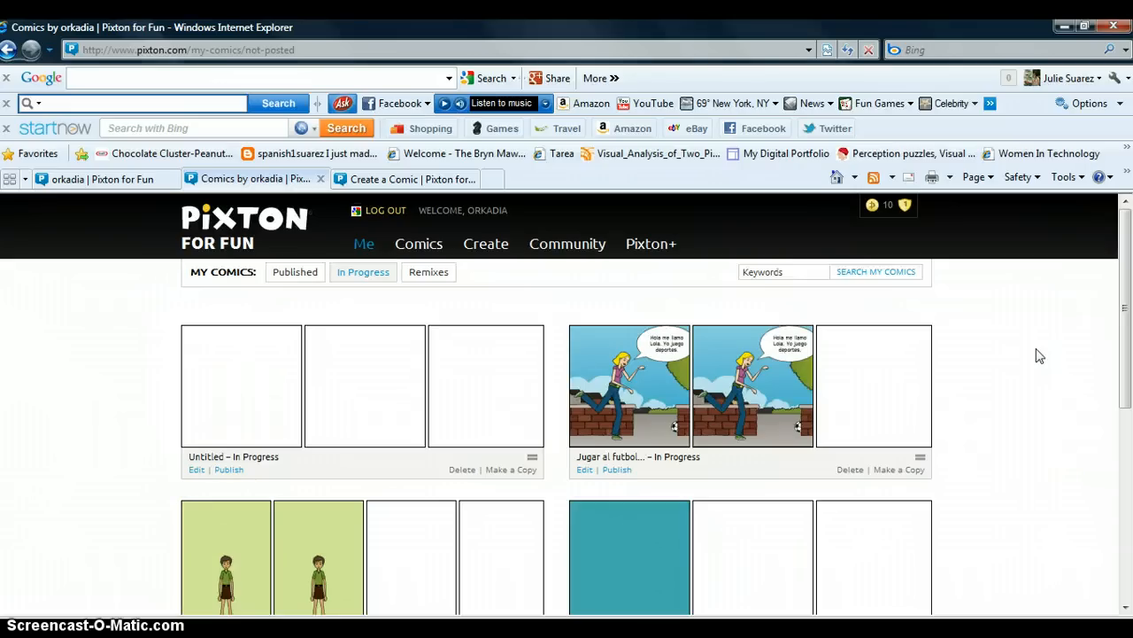
Step: Open My Comics and browse the published and in-progress comics lists
mouse_move(369, 255)
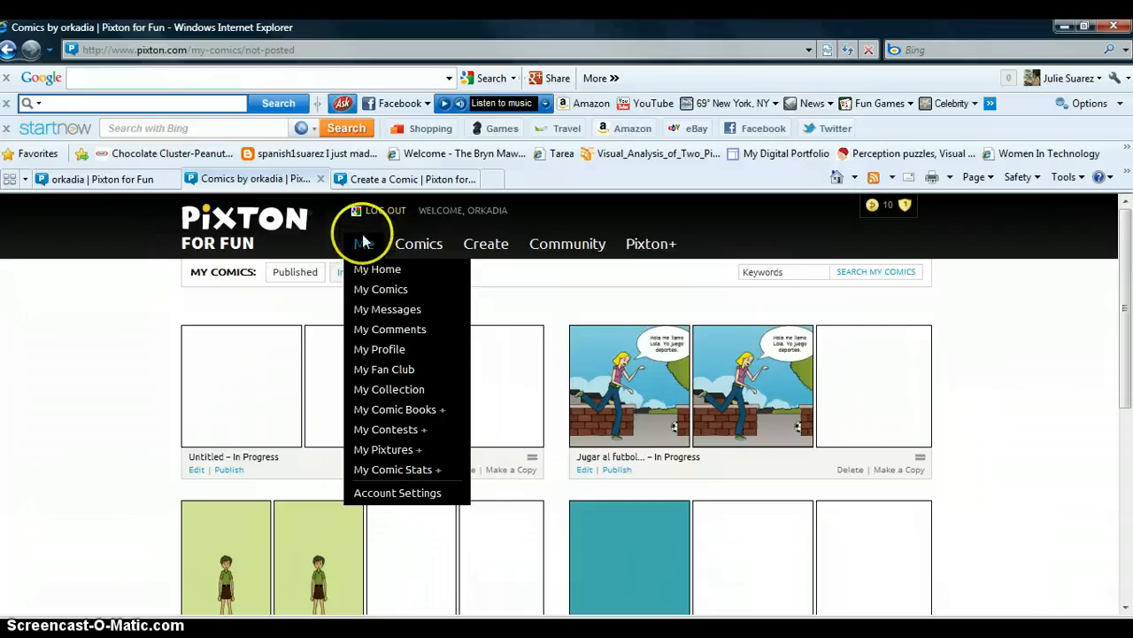
left_click(367, 291)
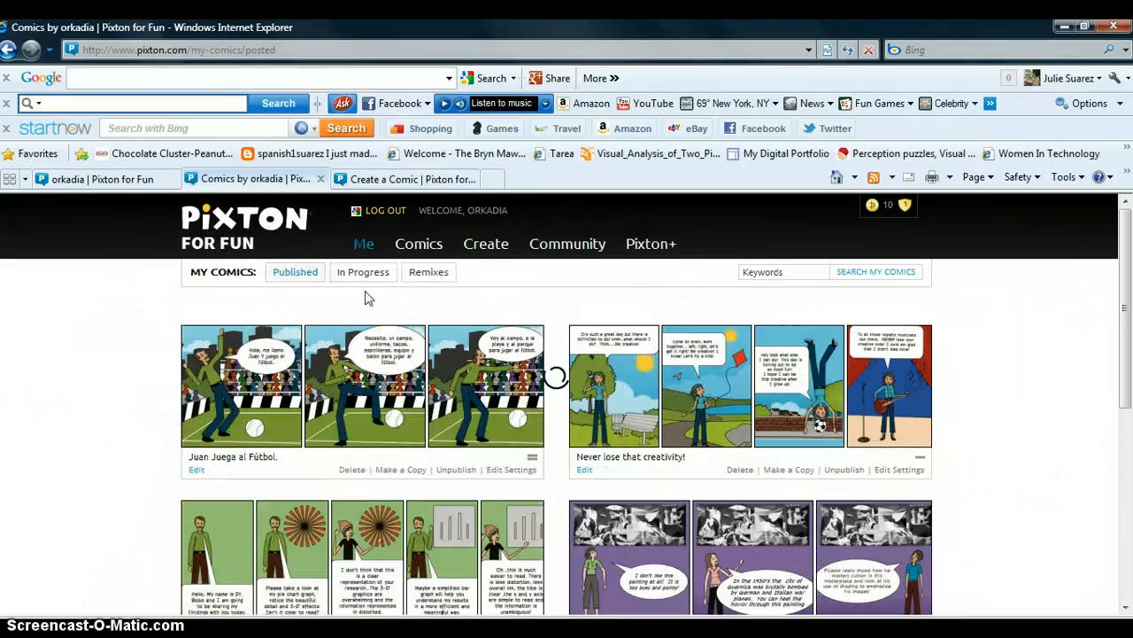
left_click(1006, 398)
scroll(1006, 397, "down", 5)
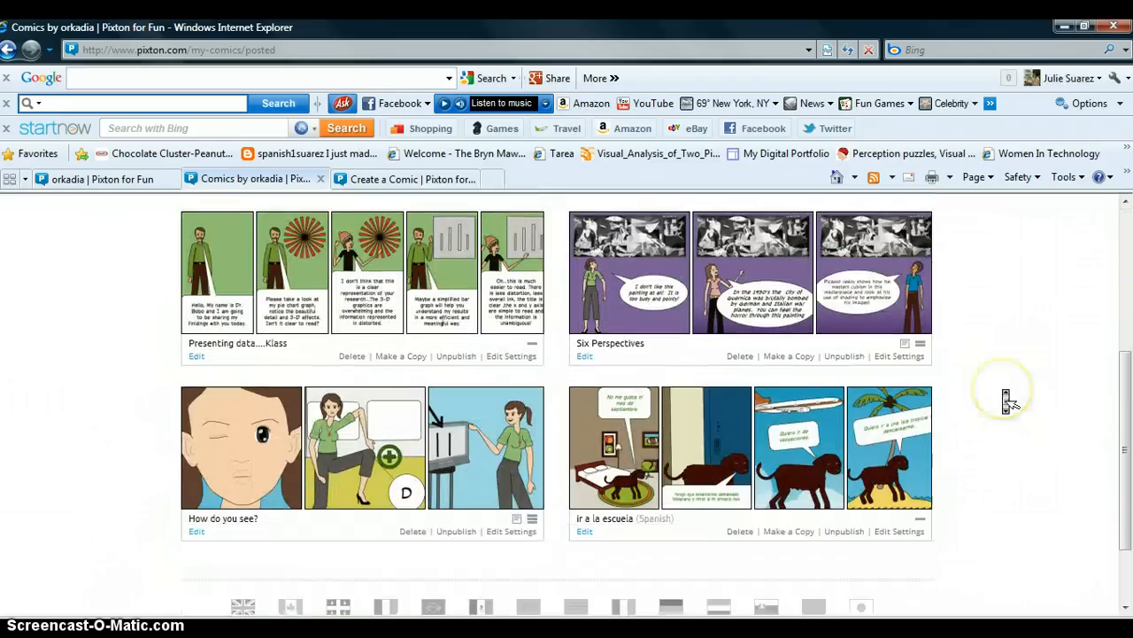
scroll(1006, 398, "up", 5)
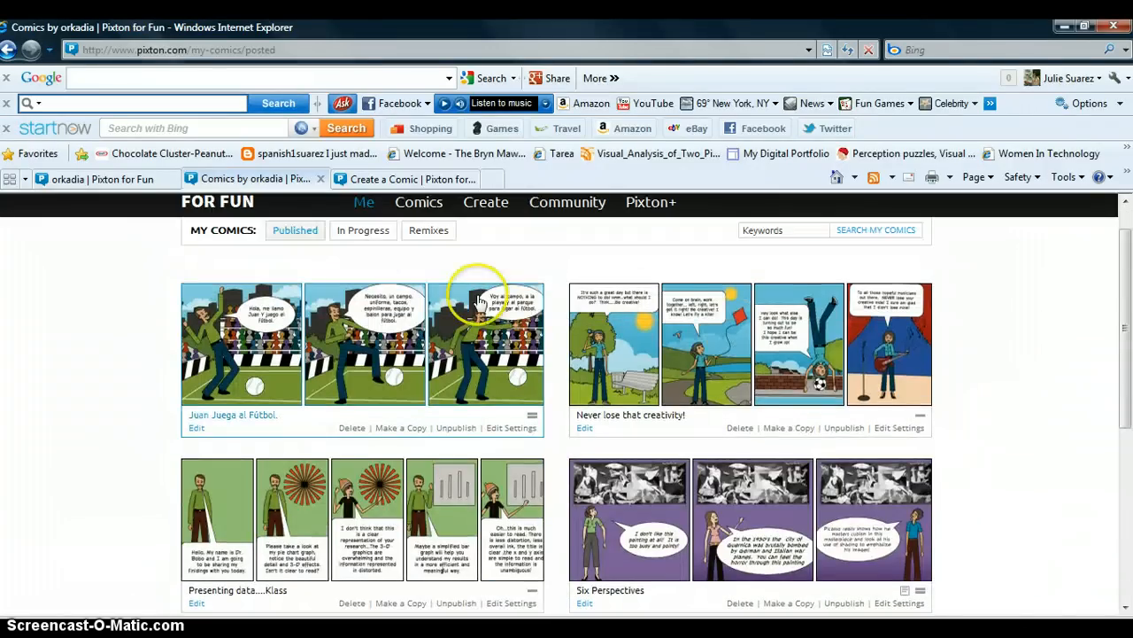
left_click(364, 232)
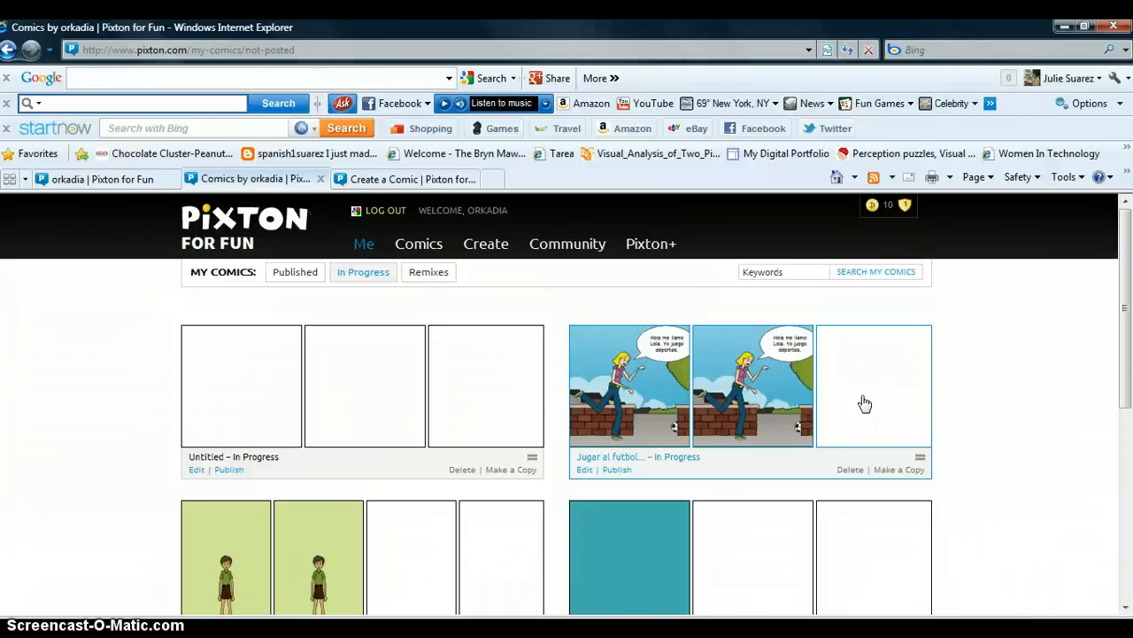
left_click(984, 413)
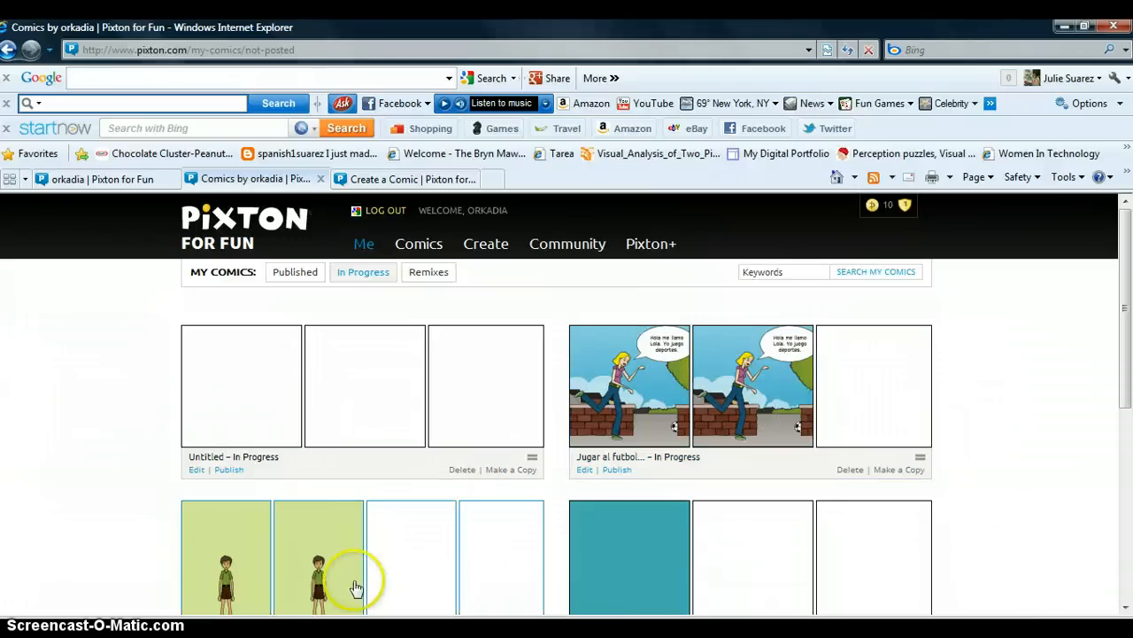